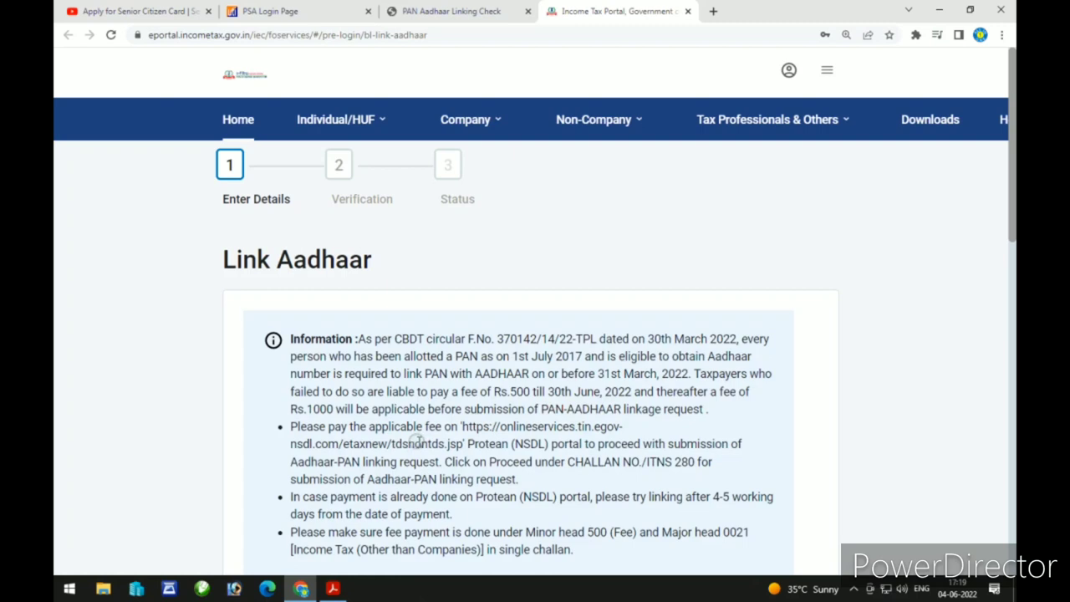
Step: Enter the PAN and the Aadhaar number into the Link Aadhaar form
scroll(561, 474, down, 3)
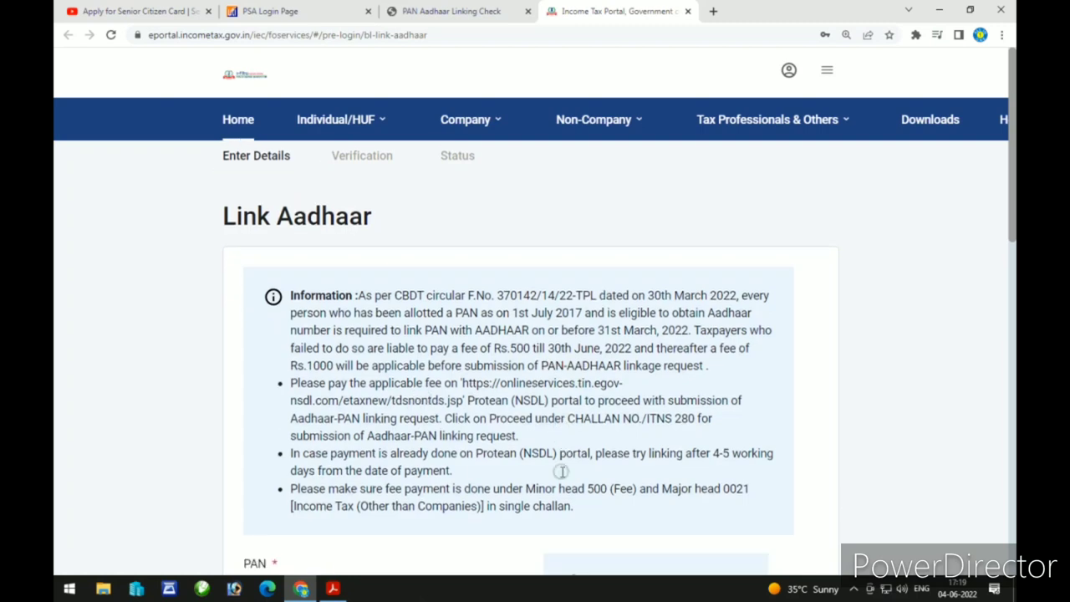
click(341, 373)
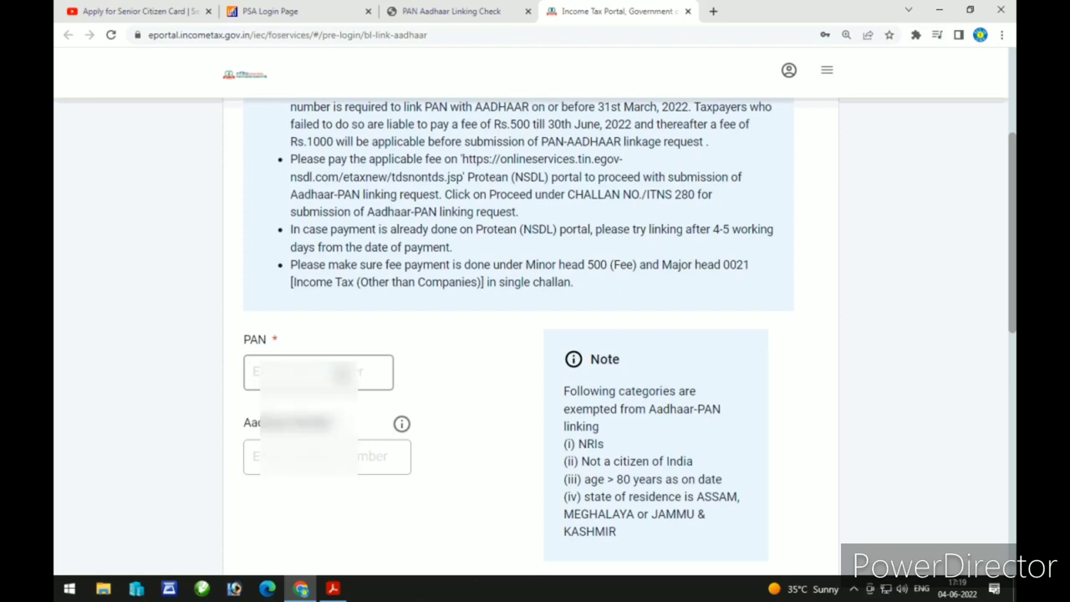
click(341, 374)
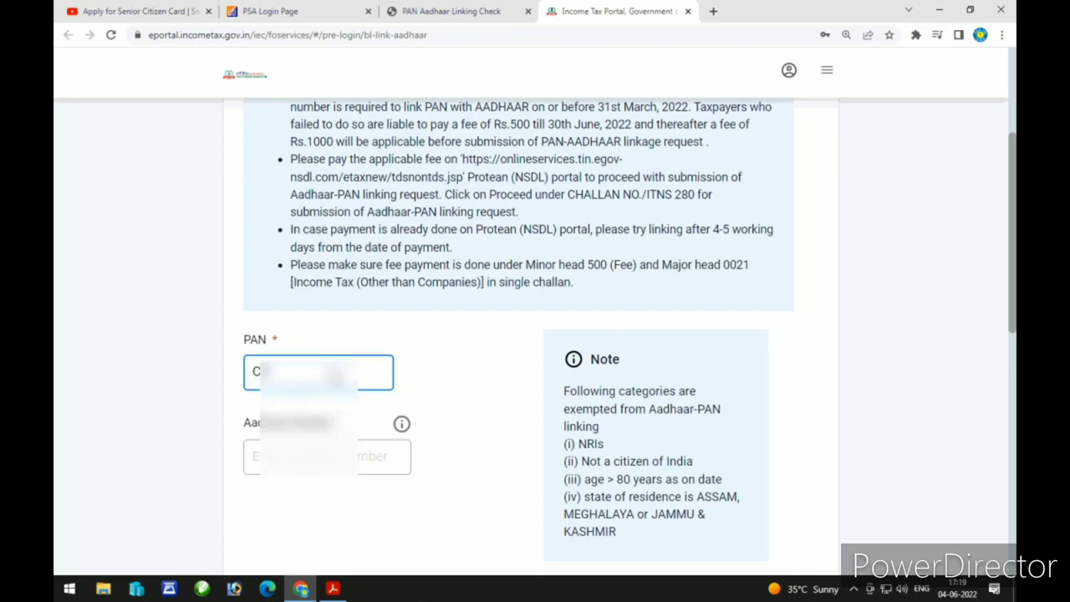
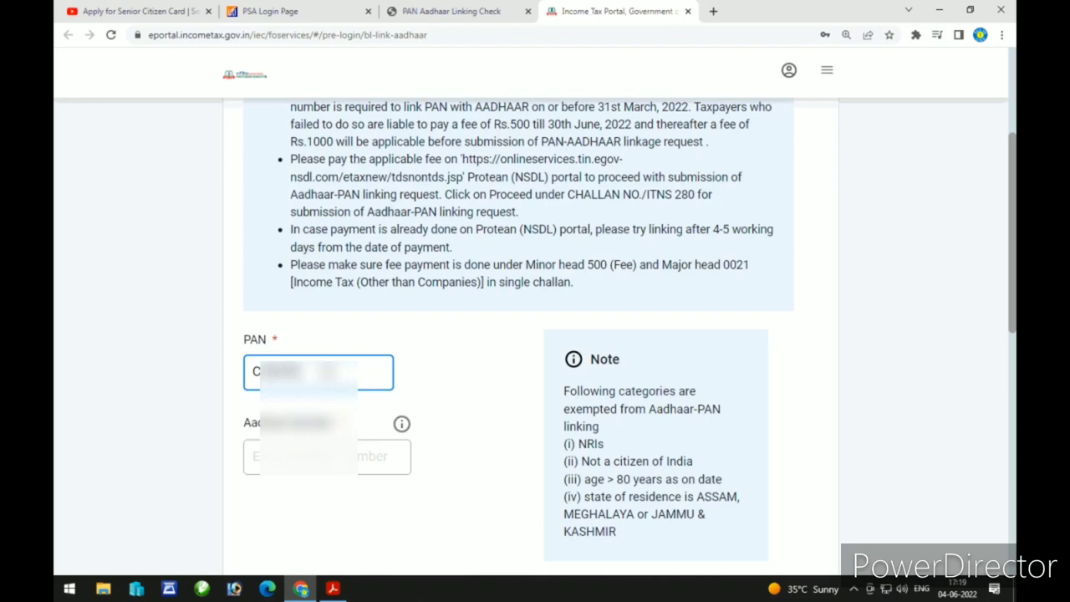
click(401, 424)
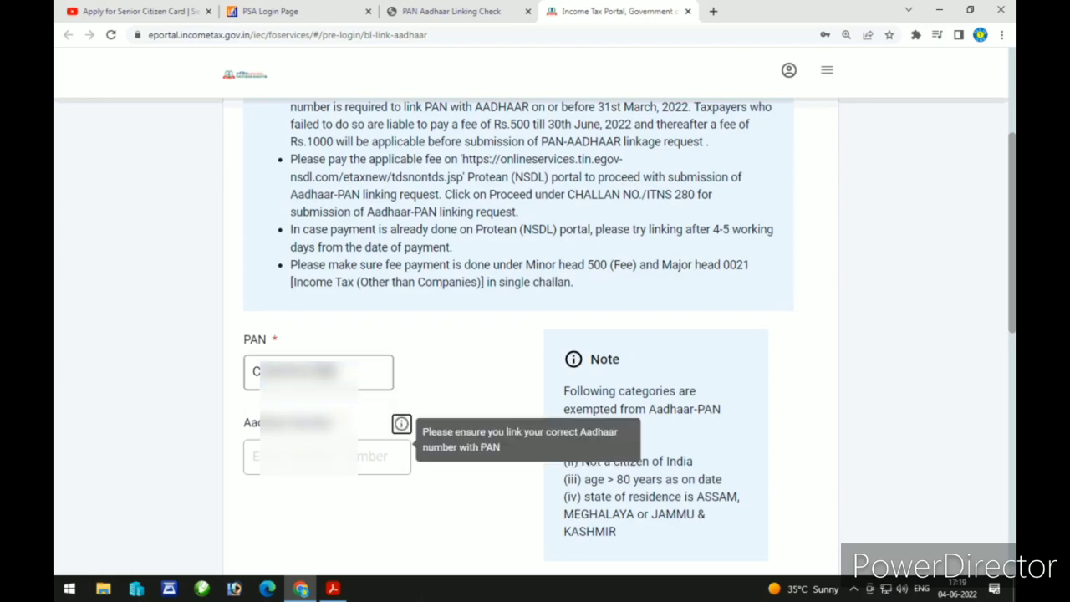
click(326, 457)
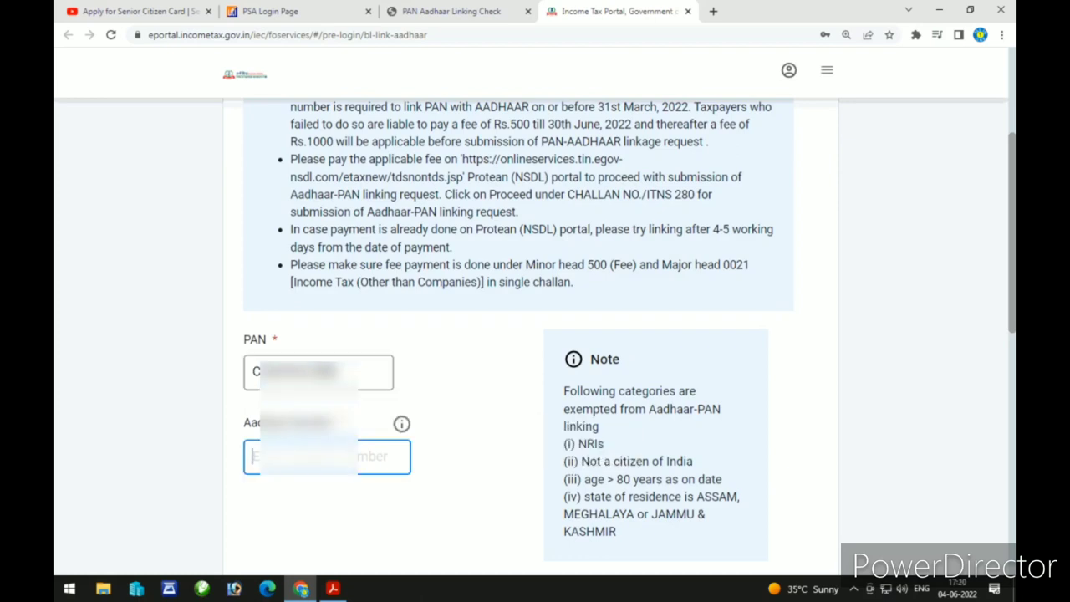
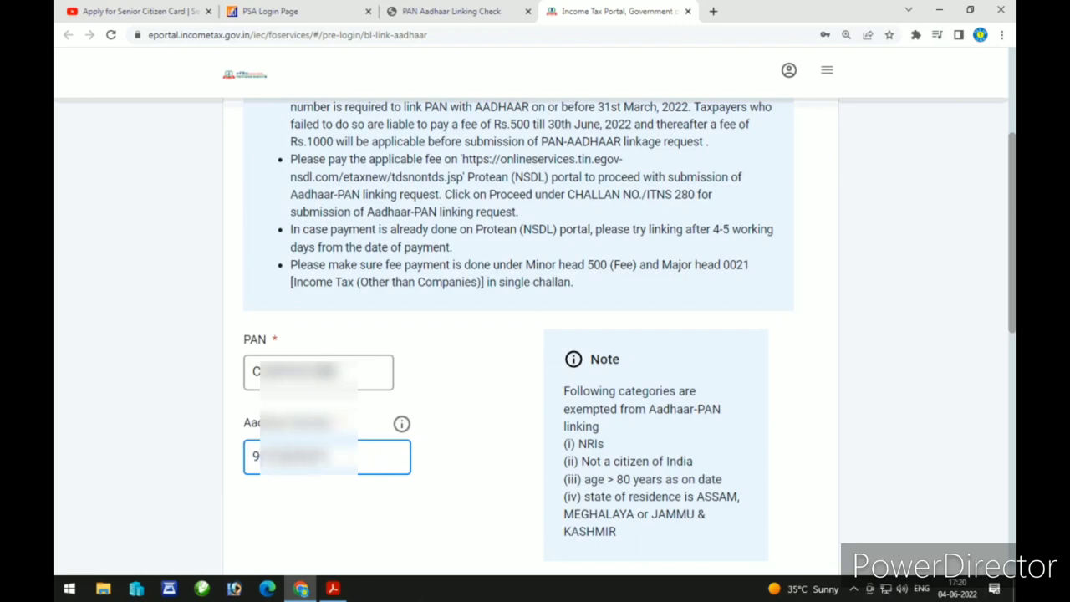
scroll(773, 502, down, 2)
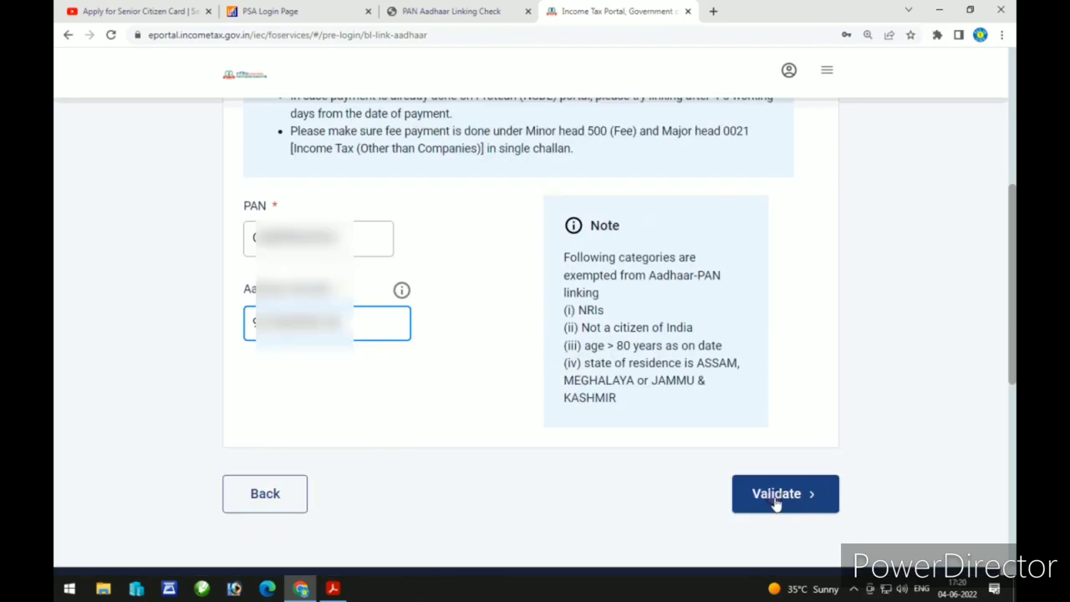
Step: Validate the PAN-Aadhaar details and continue to pay the fee on the Protean (NSDL) portal
click(776, 495)
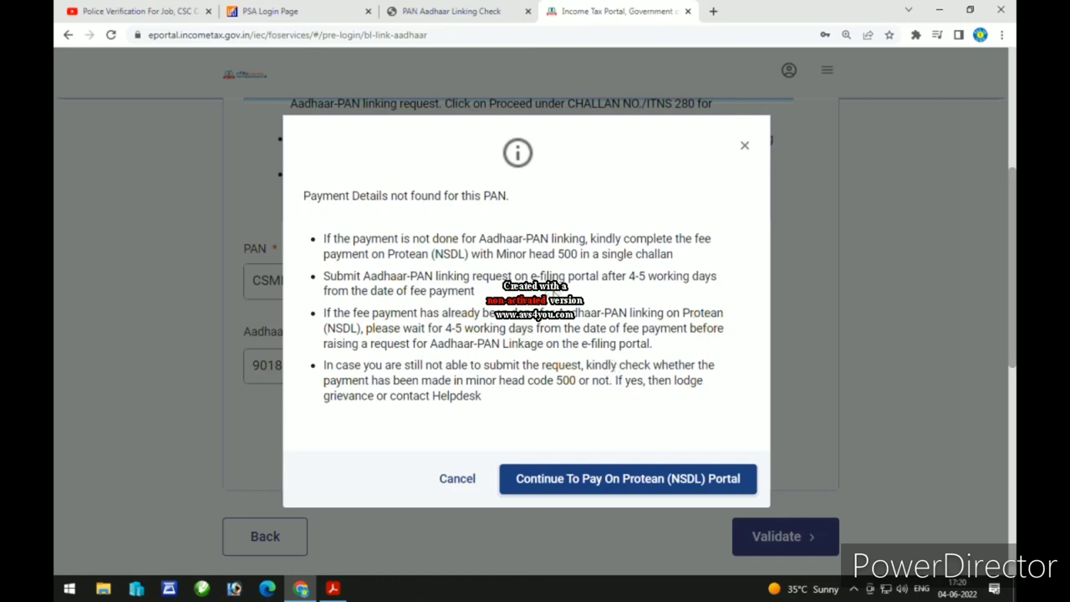
click(702, 485)
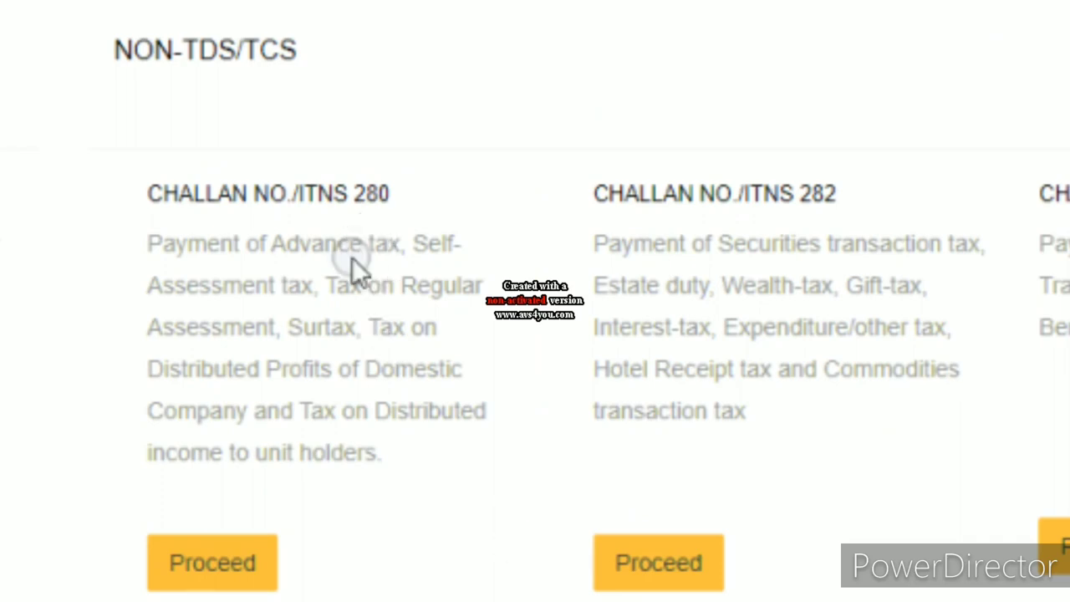
Step: Open the ITNS 280 challan and choose (500) Other Receipts as the payment type
click(234, 561)
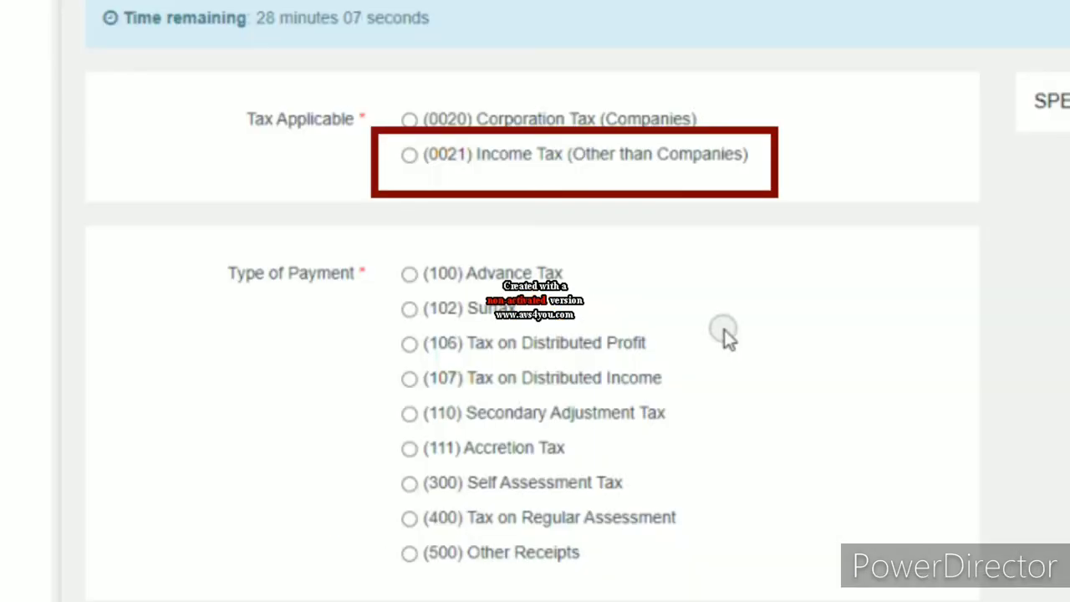
click(409, 553)
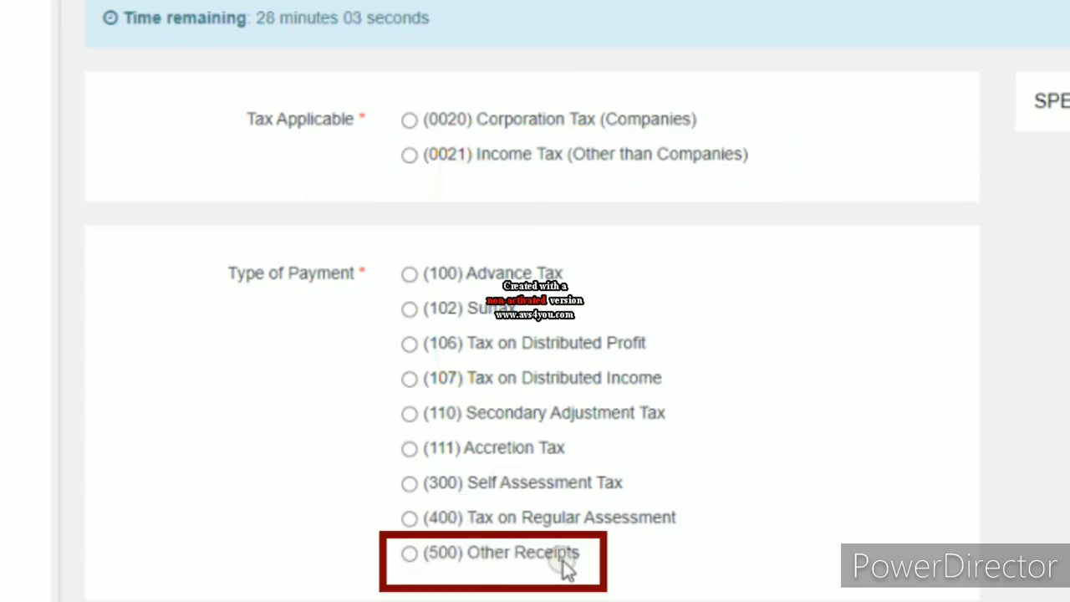
click(410, 559)
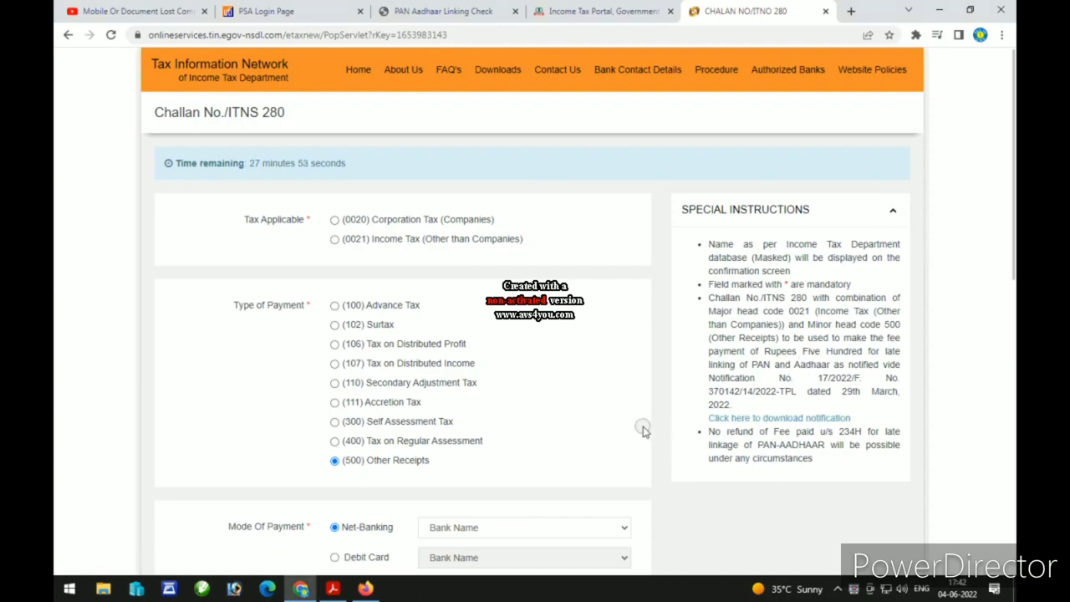
Step: Set the payment mode to State Bank of India debit card and dismiss its notice
scroll(652, 389, down, 2)
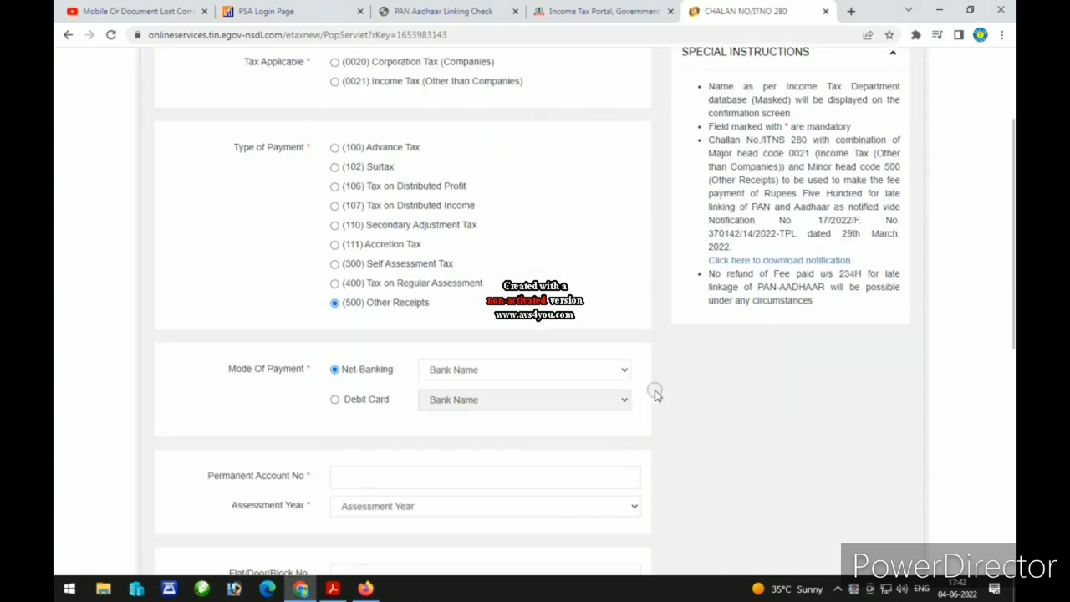
scroll(655, 393, down, 1)
click(536, 264)
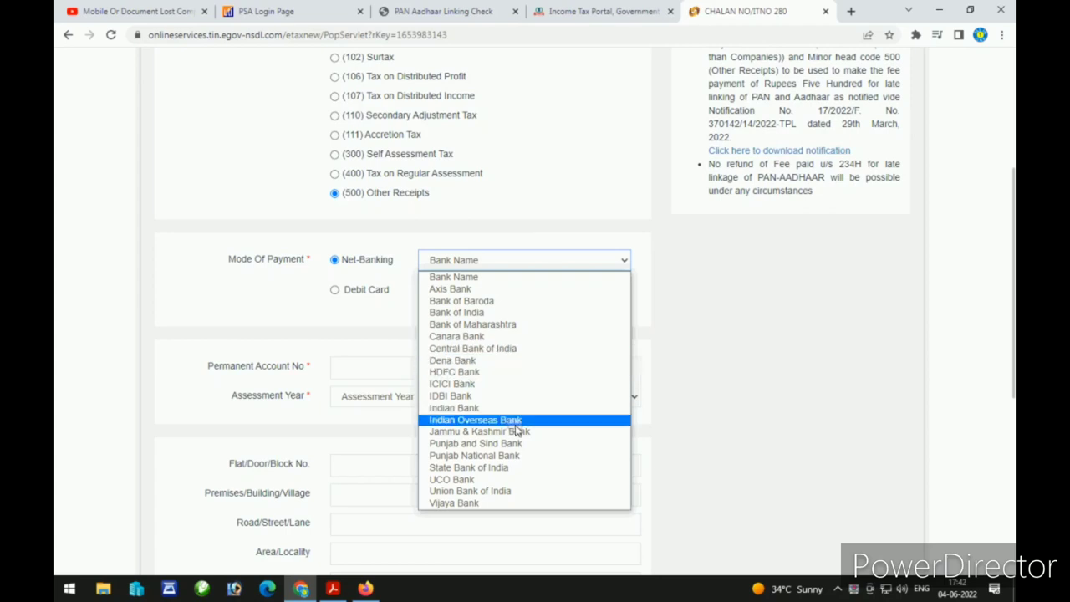
click(518, 470)
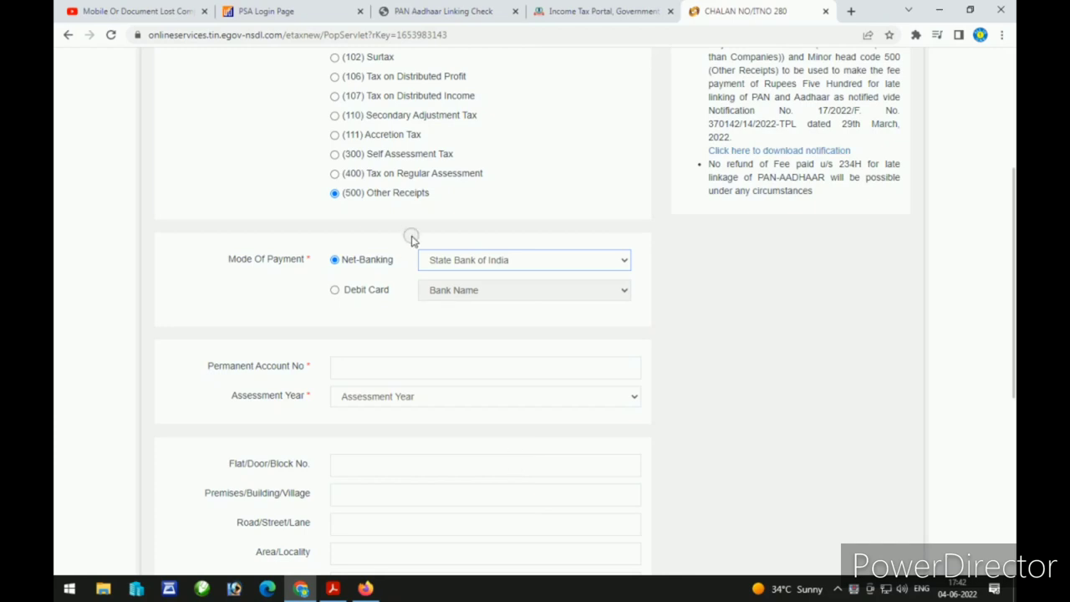
click(336, 290)
click(467, 291)
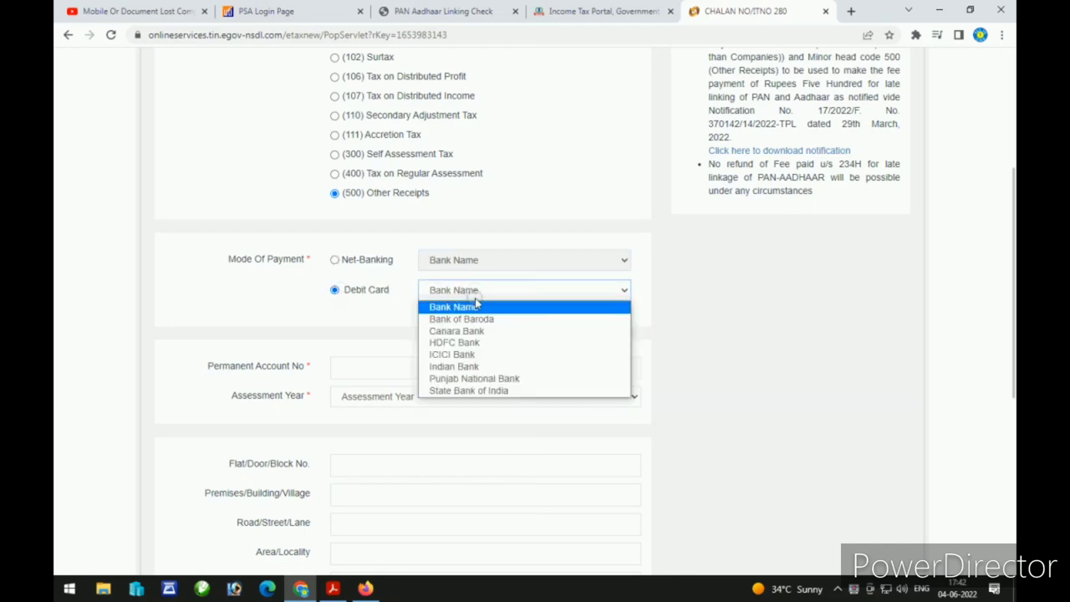
click(472, 391)
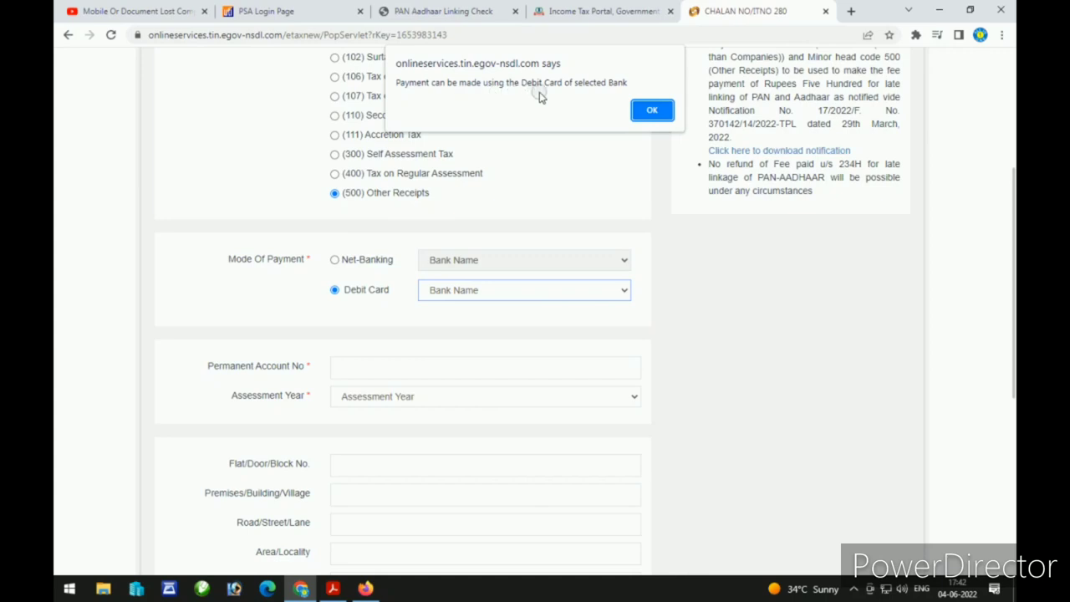
click(652, 109)
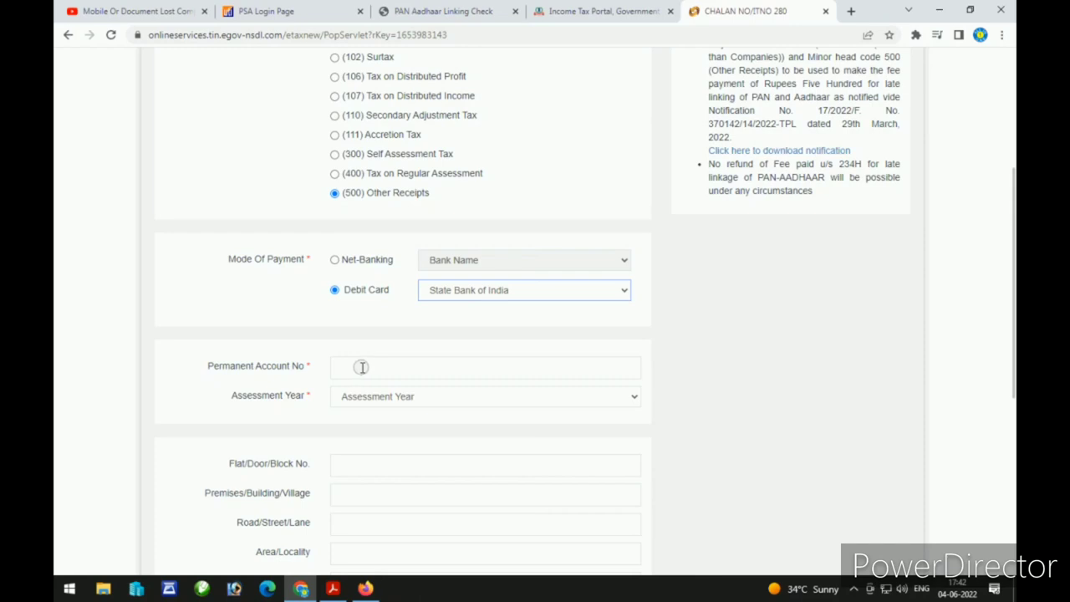
Step: Select 2023-24 as the assessment year
click(361, 367)
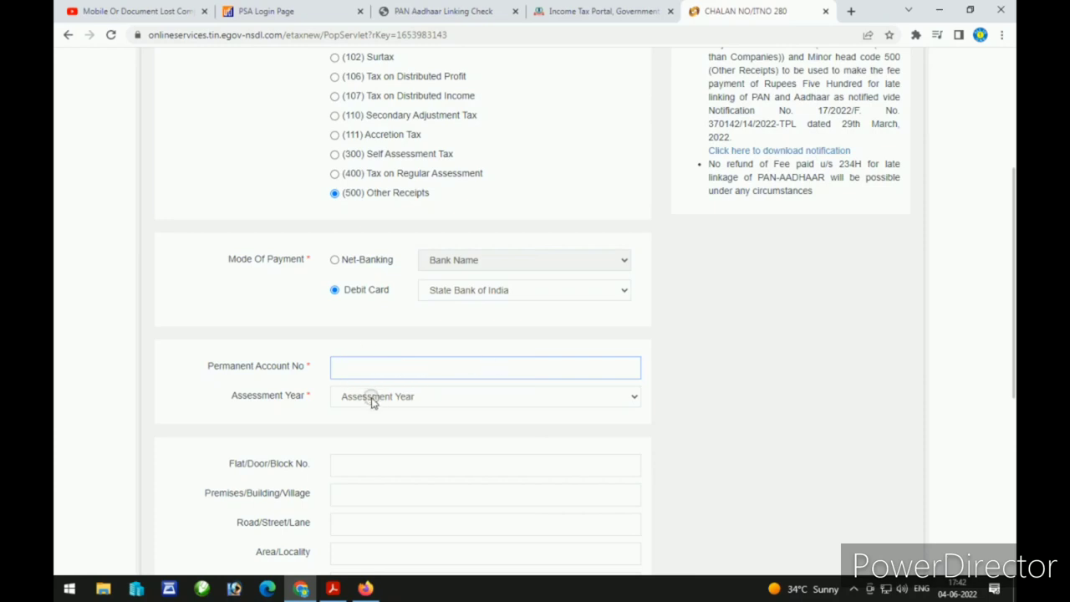
click(372, 398)
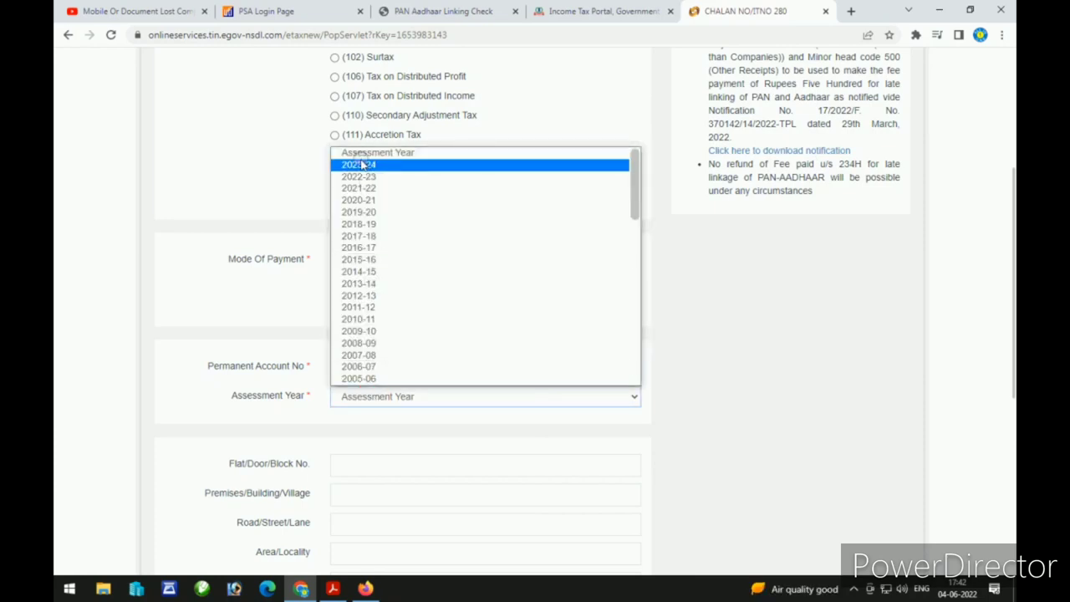
click(429, 164)
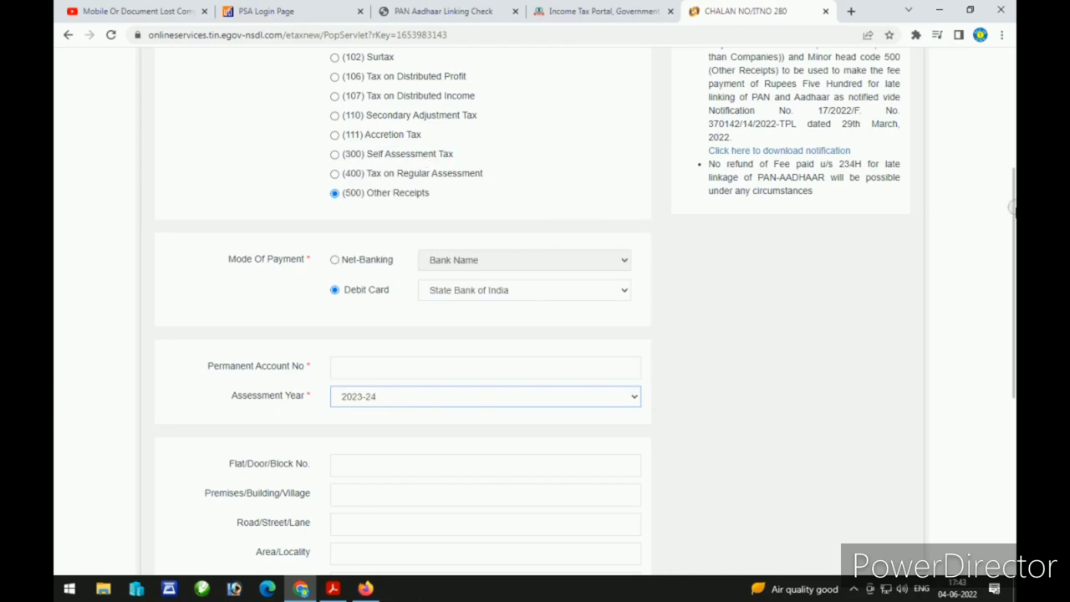
drag(1008, 209, 1012, 271)
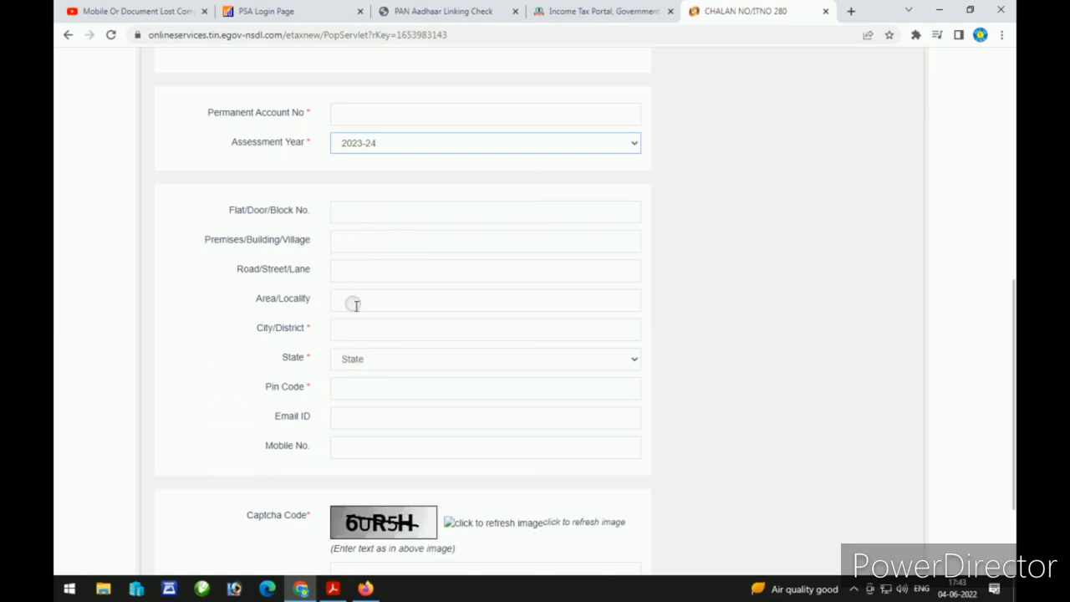
Step: Set the State to KARNATAKA and submit the challan, which flags the missing Tax Applicable
click(365, 358)
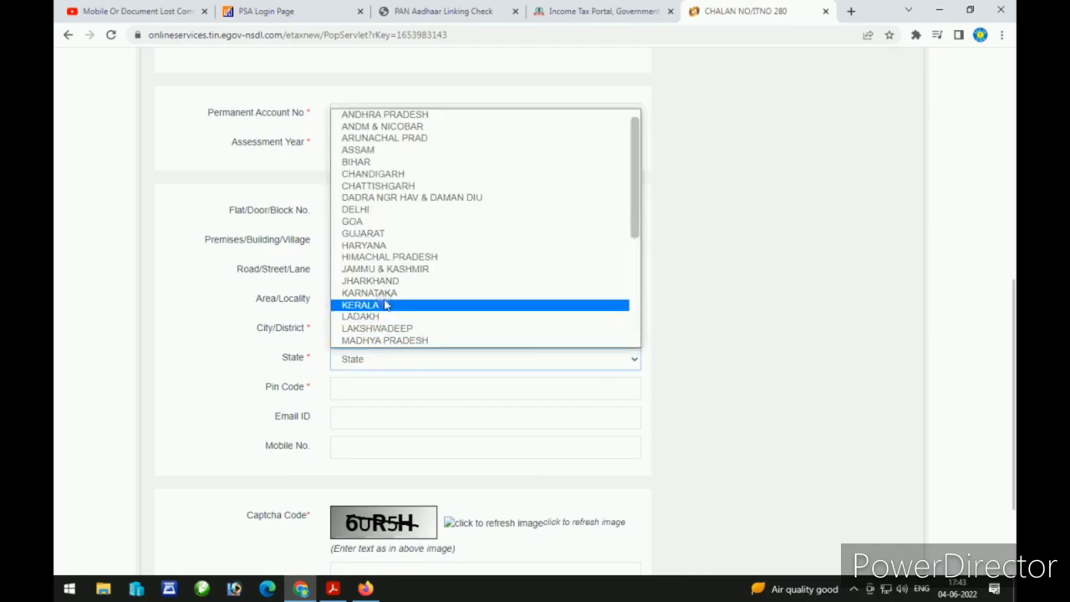
click(384, 296)
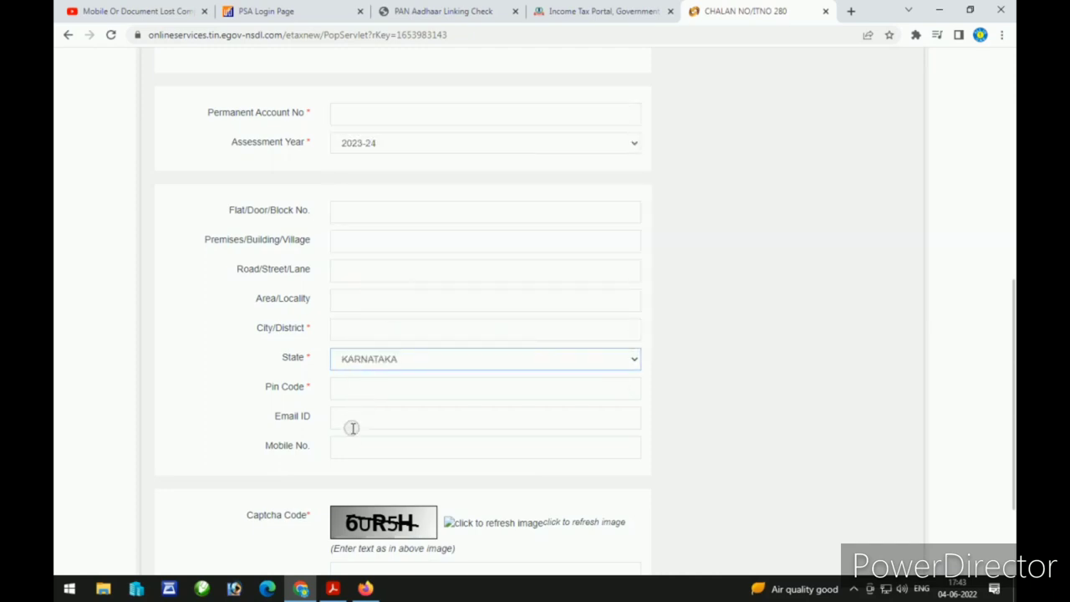
scroll(499, 409, down, 2)
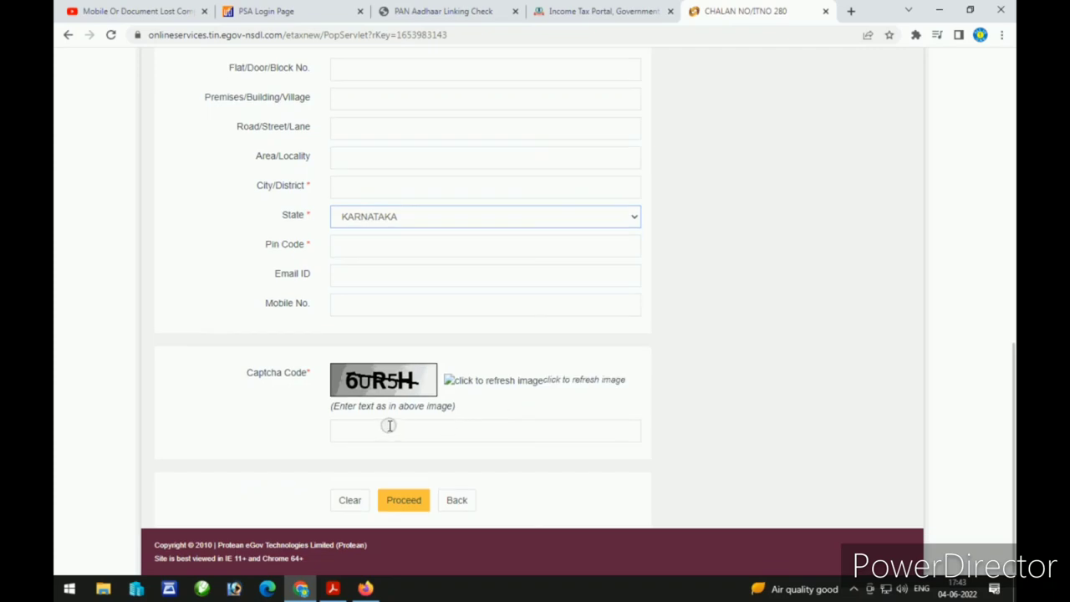
click(404, 502)
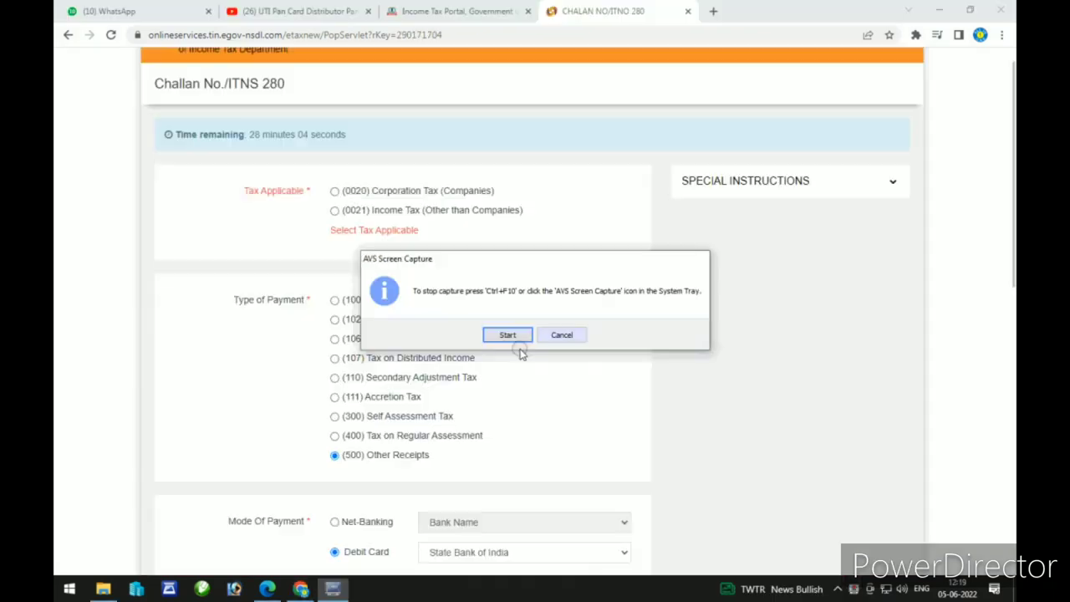
click(506, 335)
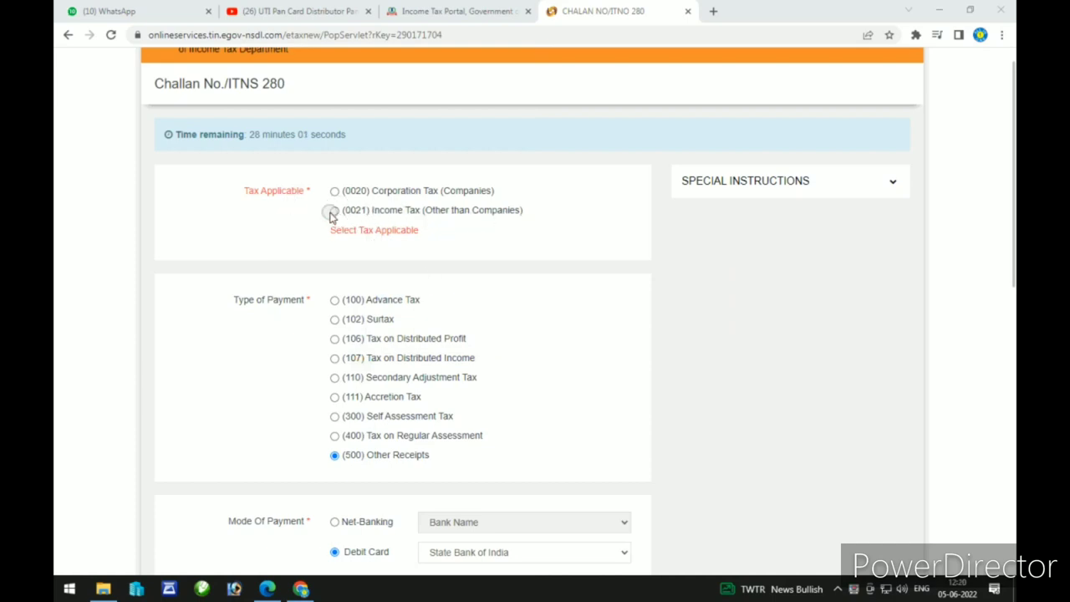
Step: Set Tax Applicable to (0021) Income Tax
click(334, 211)
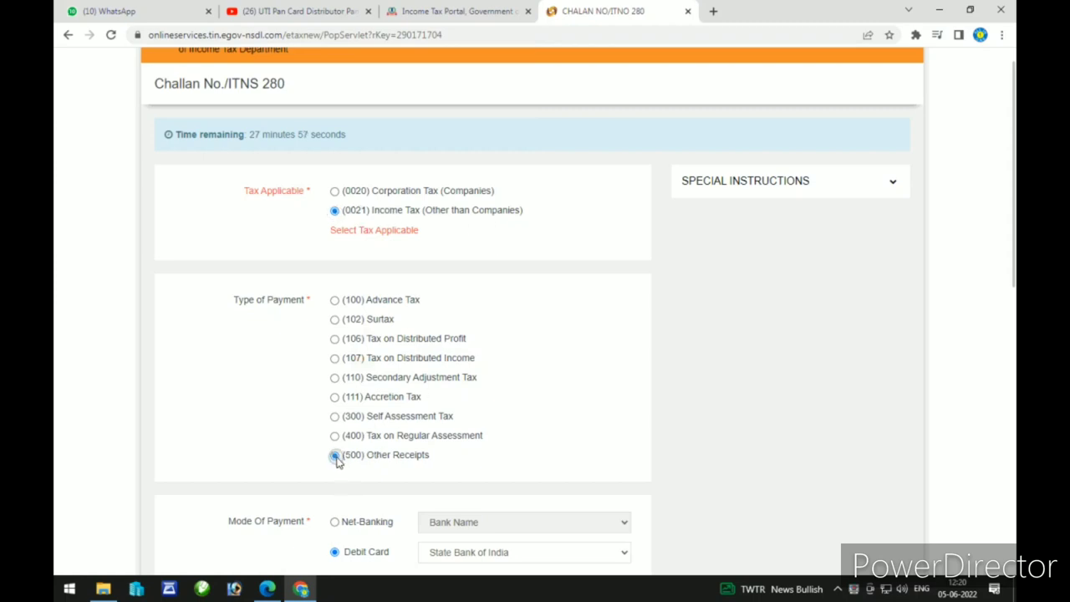
right_click(854, 588)
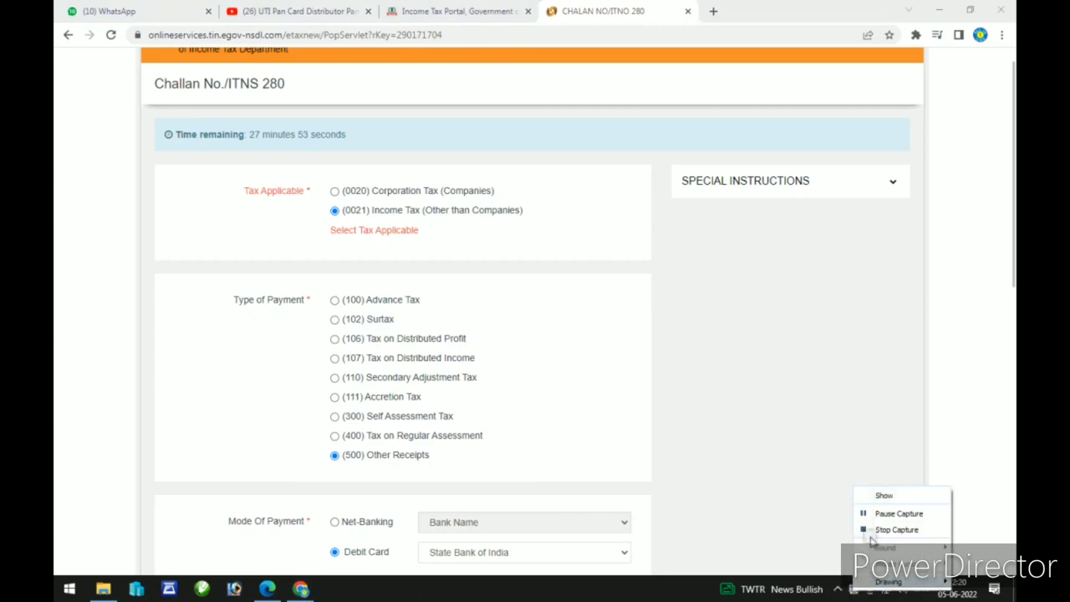
click(888, 518)
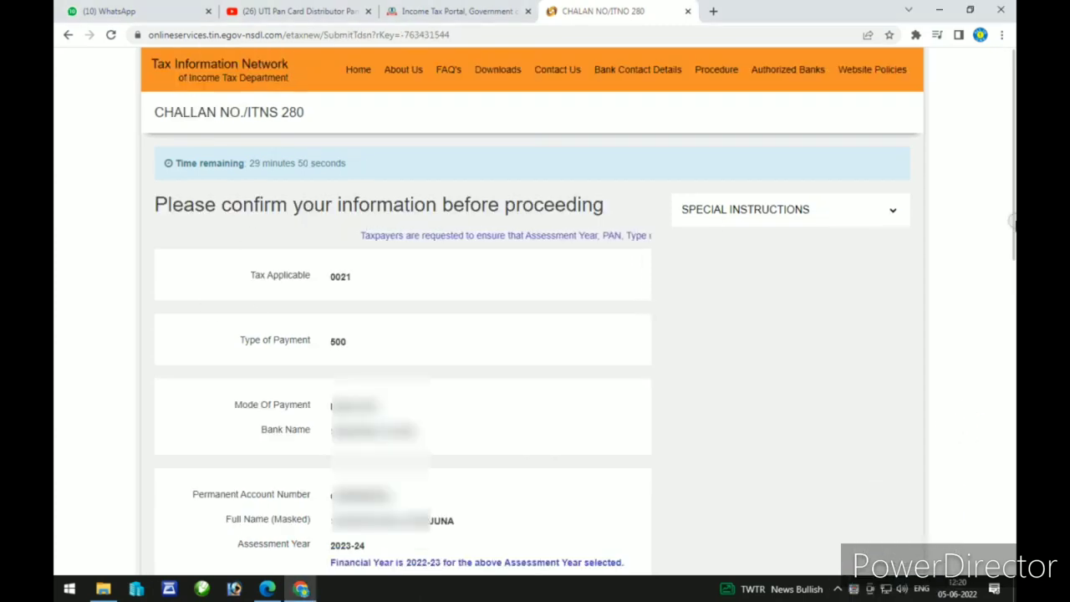
Step: Agree to the consent terms and submit the challan to the bank
scroll(1012, 213, down, 8)
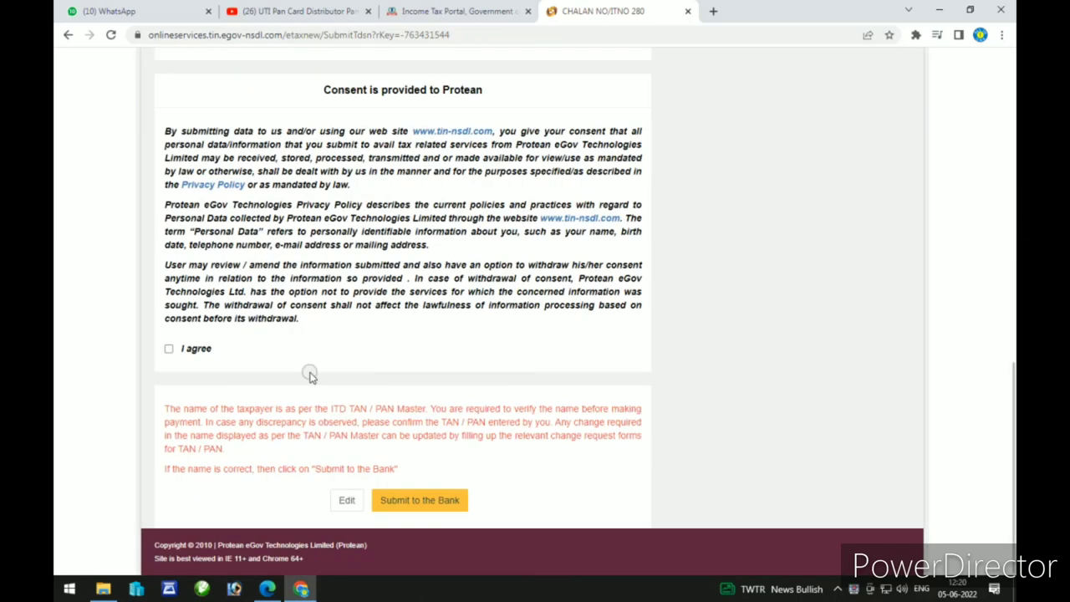
click(170, 351)
click(449, 501)
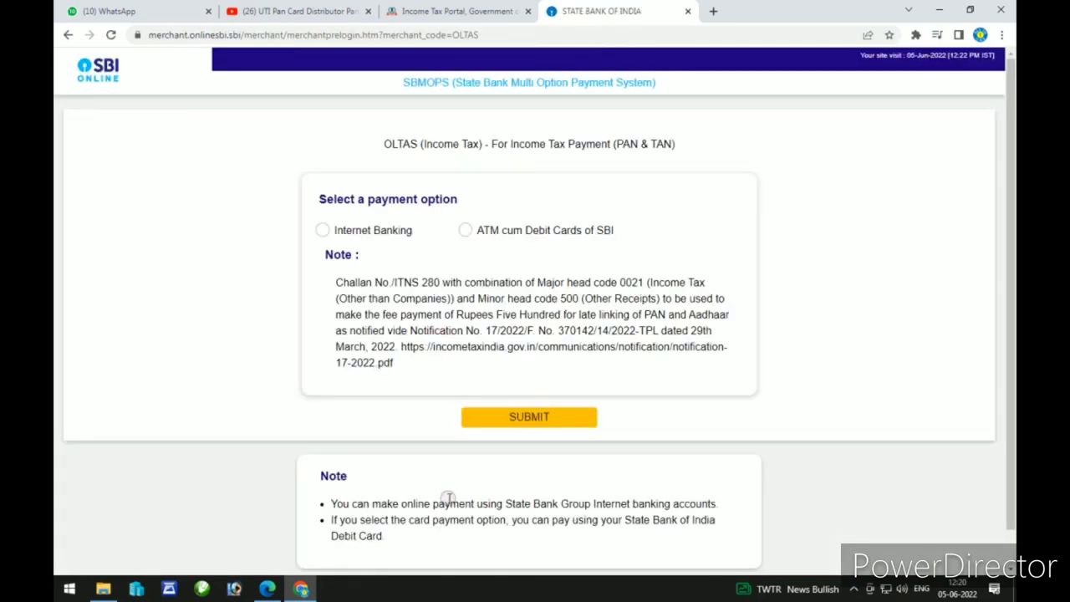
Step: Choose 'ATM cum Debit Cards of SBI' as the payment option
click(329, 231)
click(466, 231)
click(467, 233)
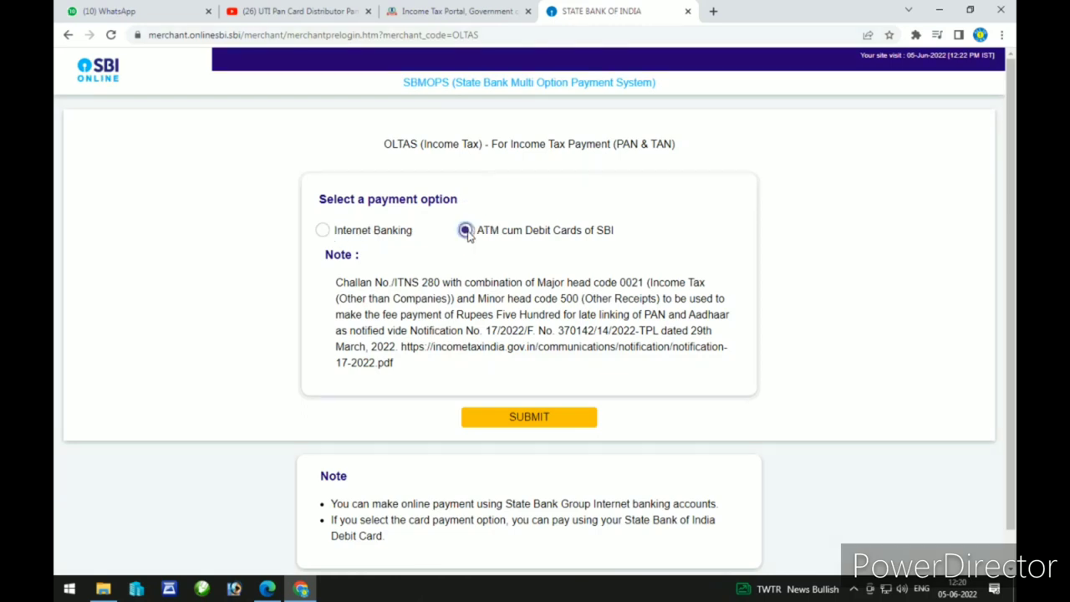
click(548, 418)
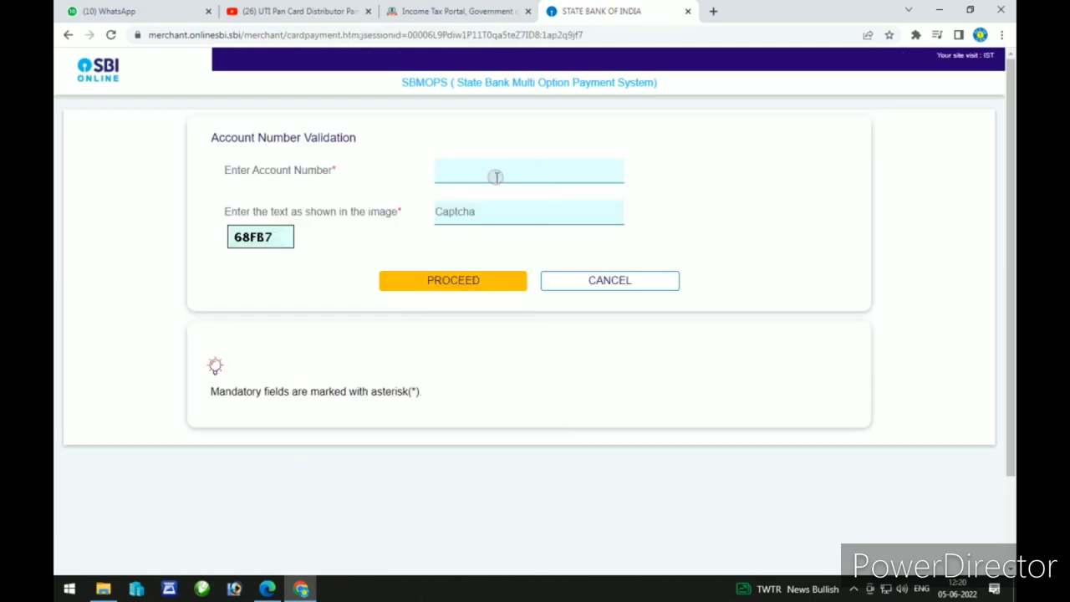
Step: Enter the account number and image verification text, then submit for validation
click(496, 176)
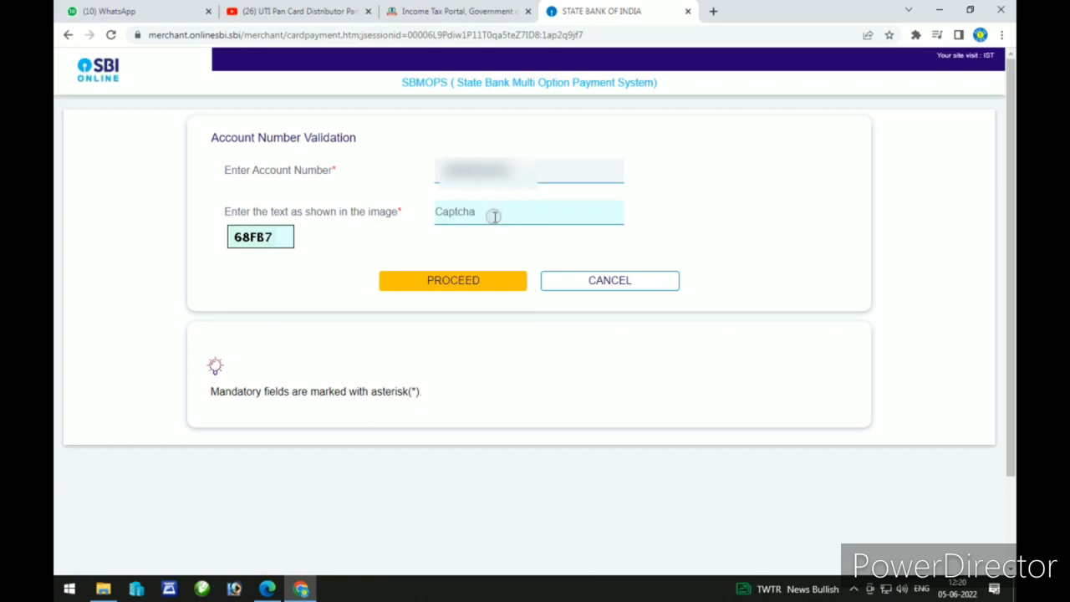
click(494, 217)
text(68FB7)
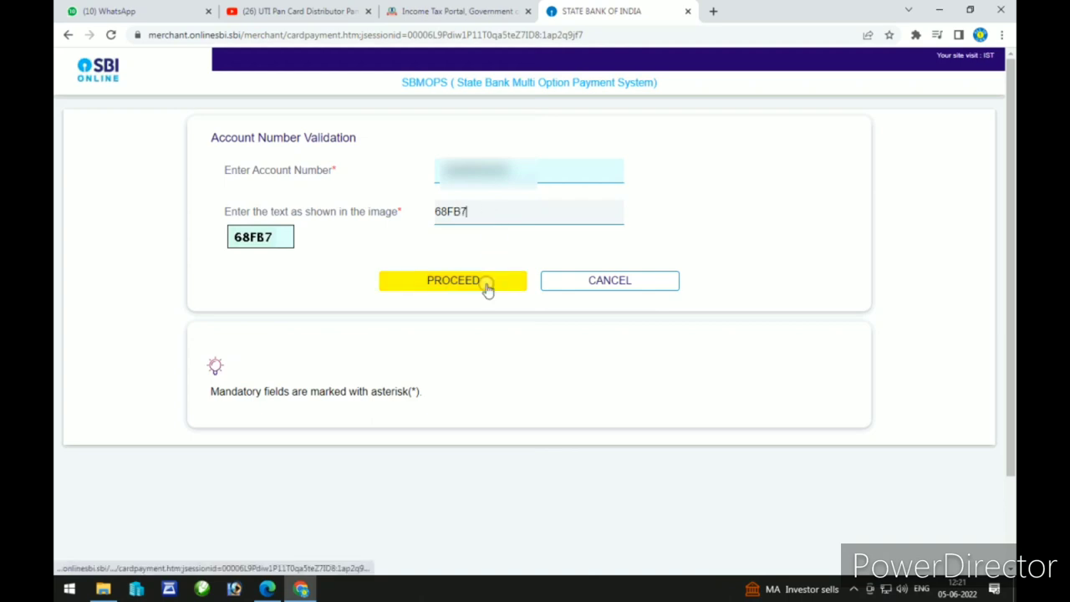
click(488, 284)
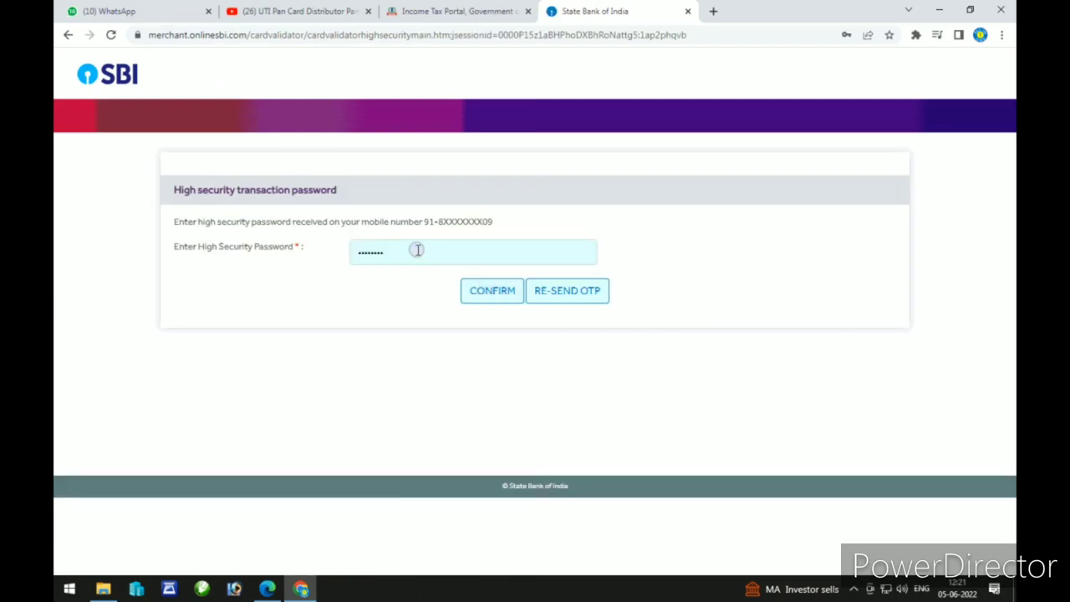
Step: Enter and confirm the high security OTP
double_click(411, 248)
text(••)
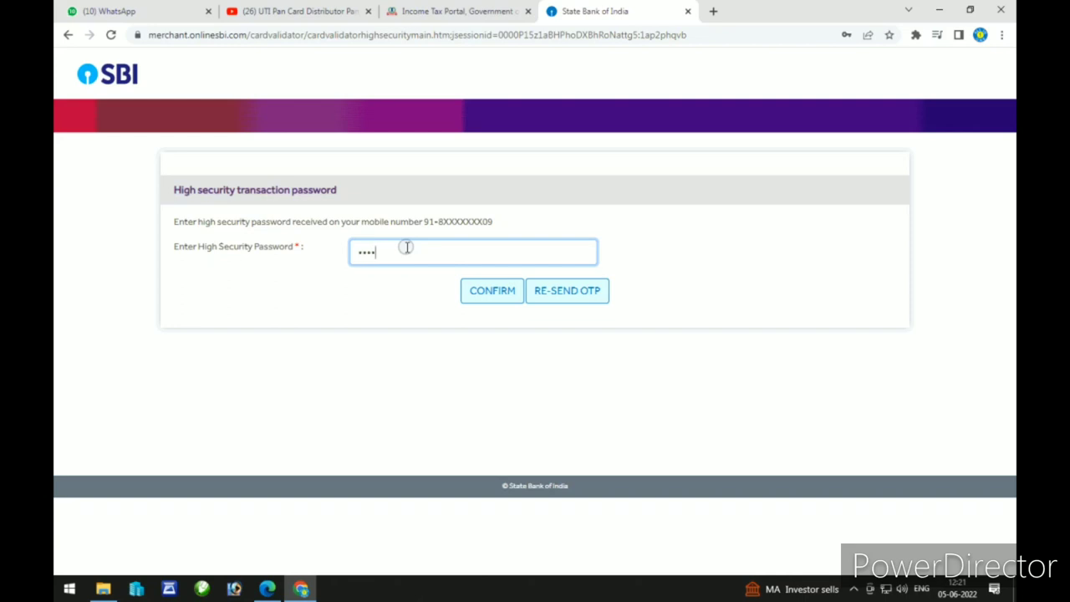
click(500, 295)
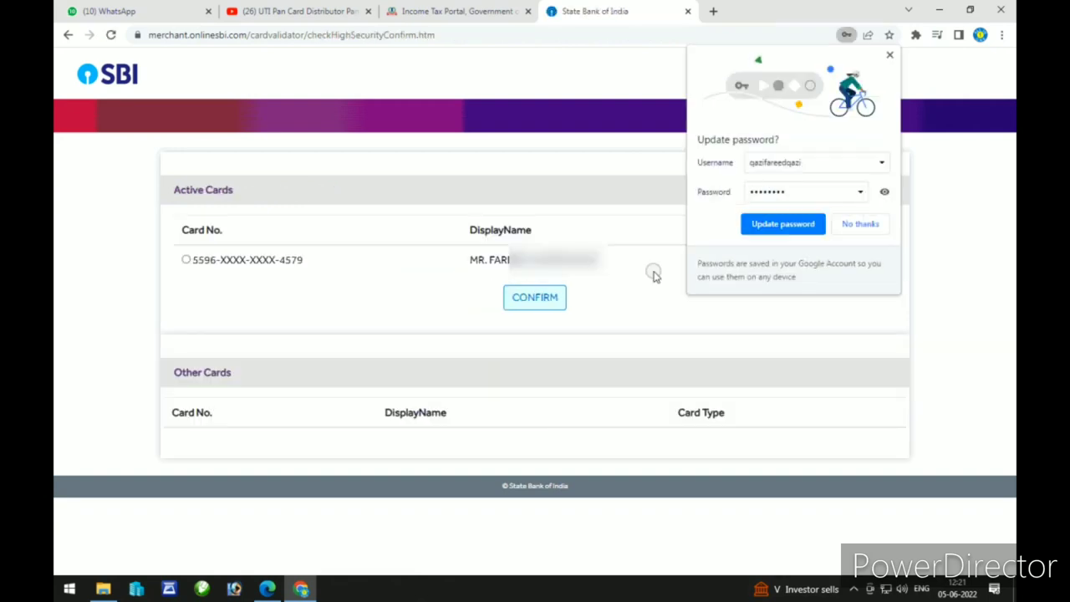
Step: Decline the browser's password update and confirm the single active debit card
click(853, 223)
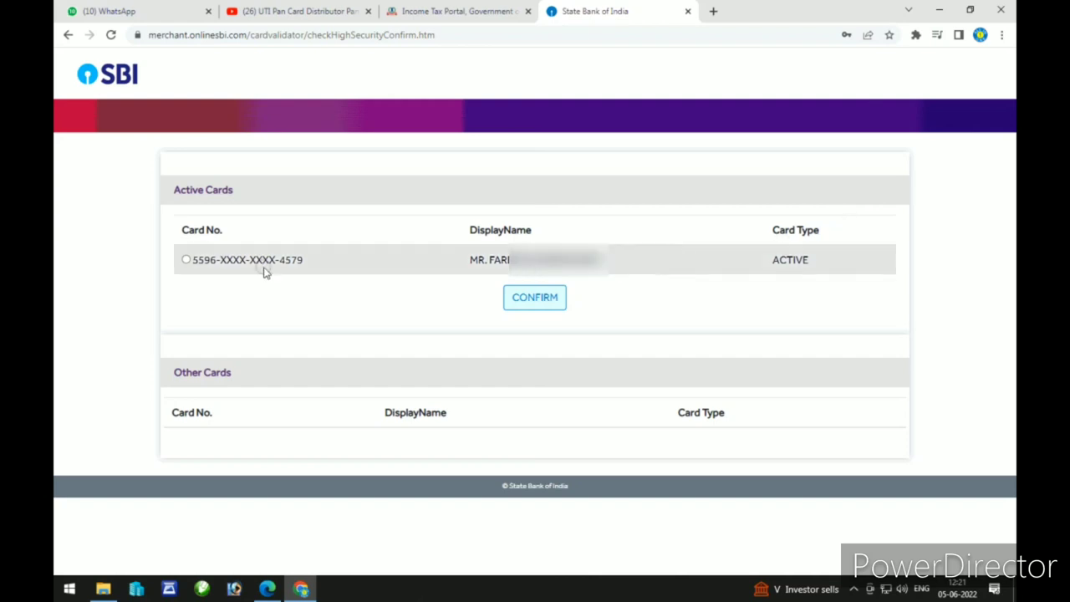
click(187, 261)
click(550, 300)
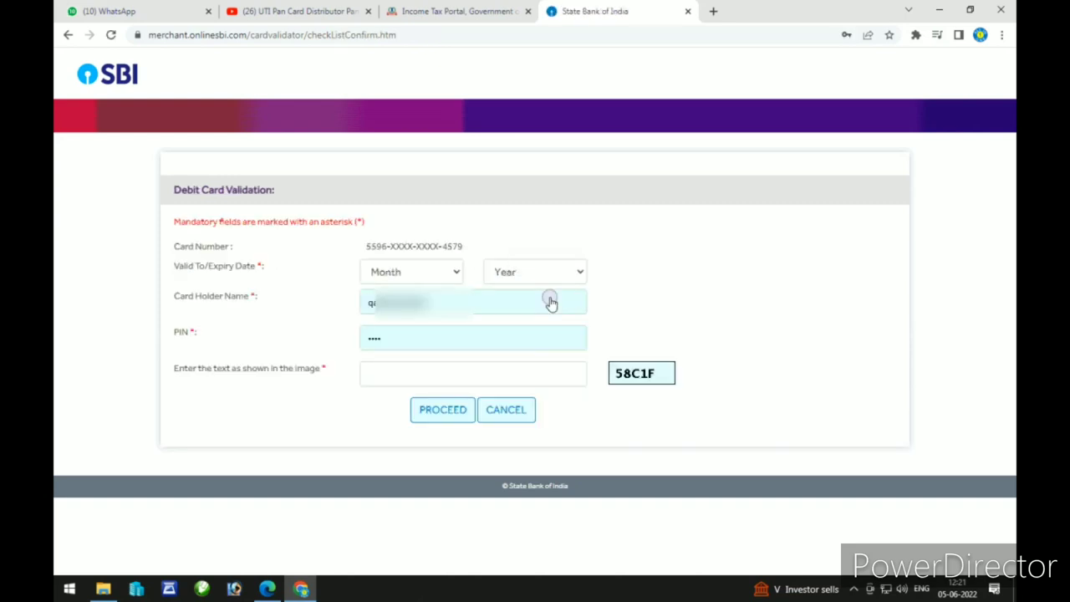
Step: Set the card expiry to month 11 and year 2022
click(444, 274)
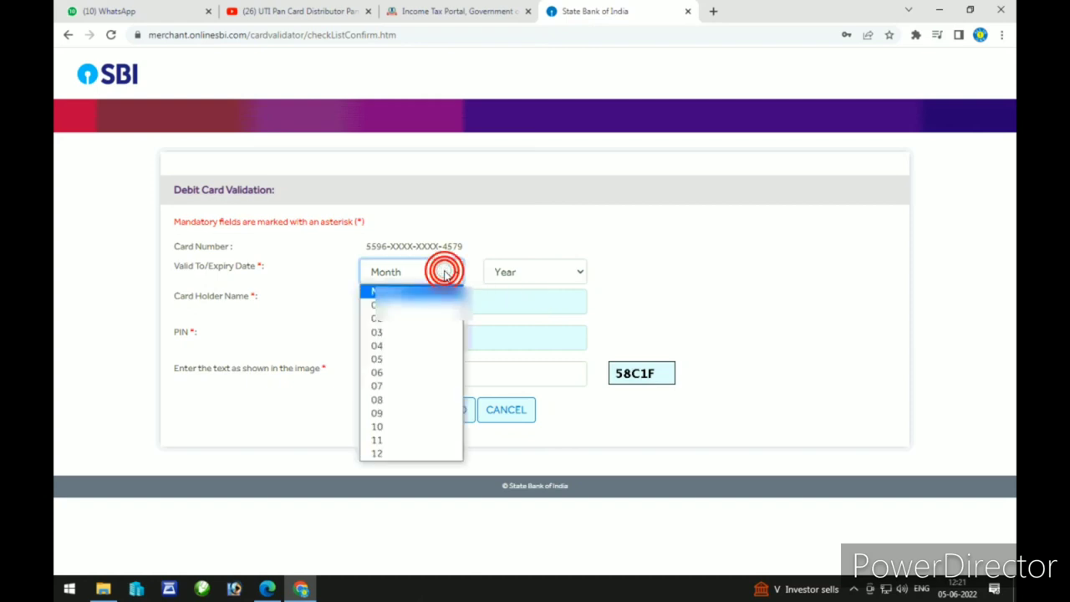
click(415, 439)
click(526, 274)
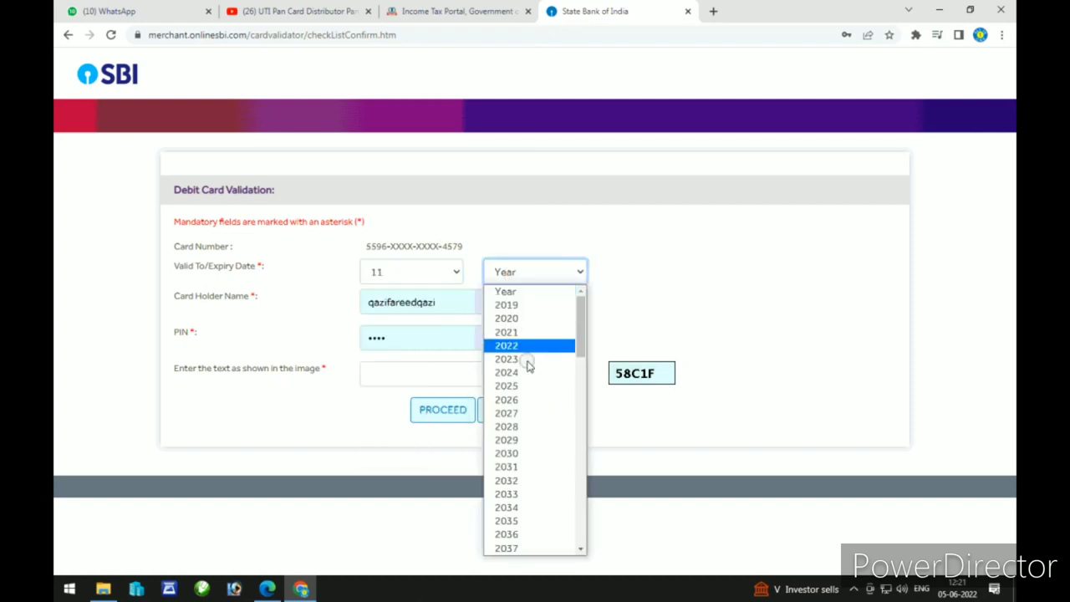
click(530, 346)
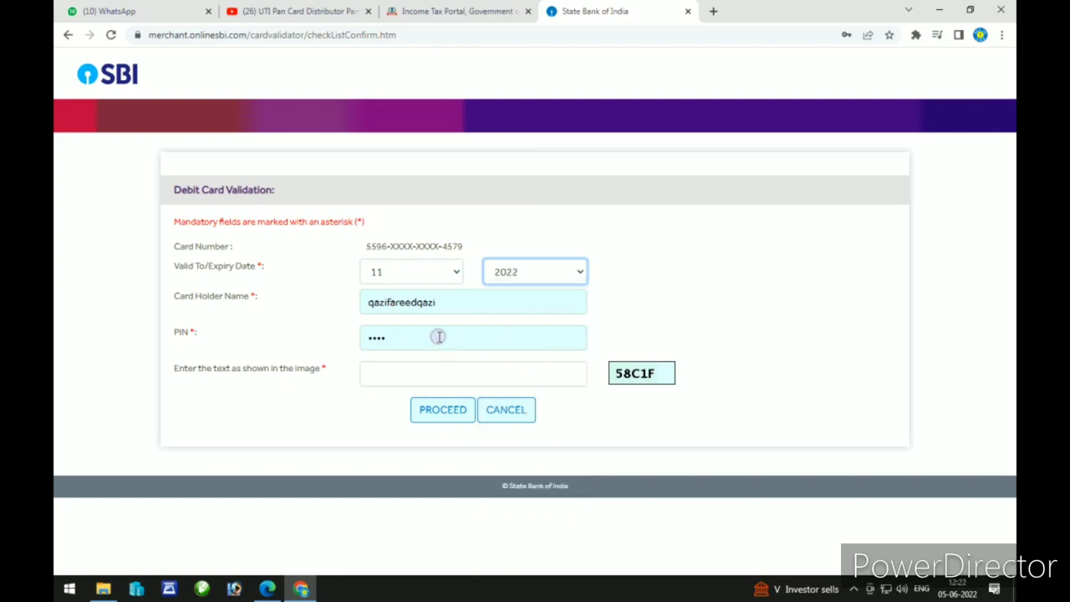
Step: Enter the card PIN and image text, submit, and decline saving the PIN
drag(438, 336, 323, 343)
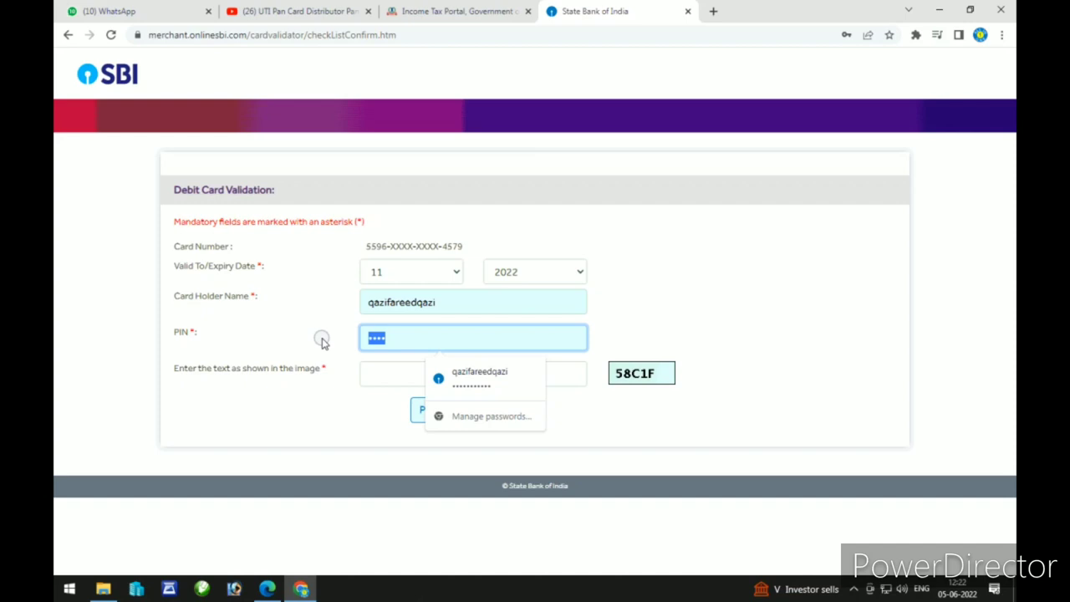
text(12)
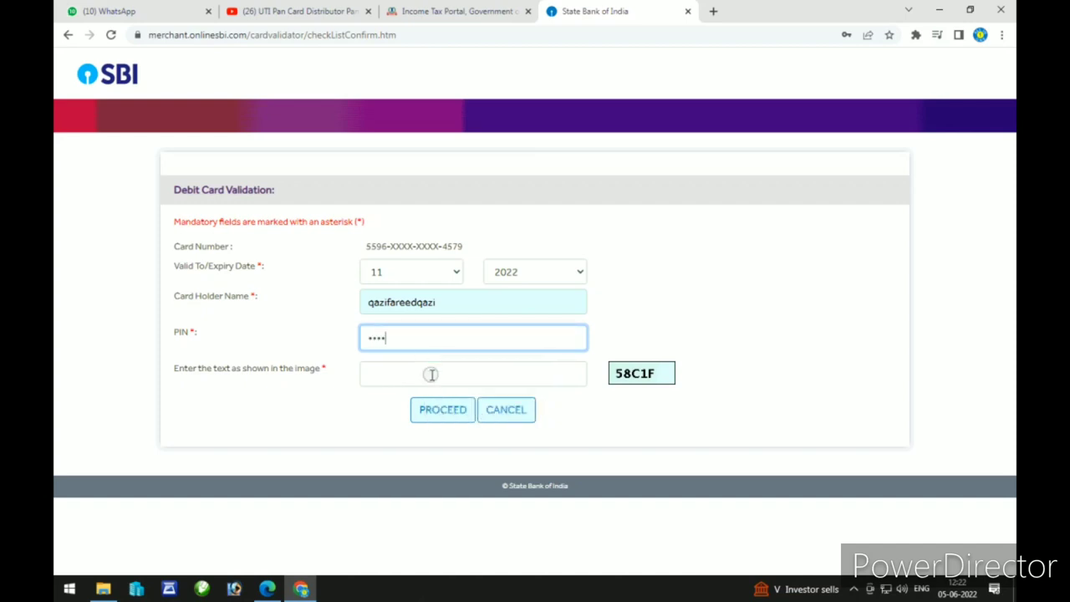
click(431, 375)
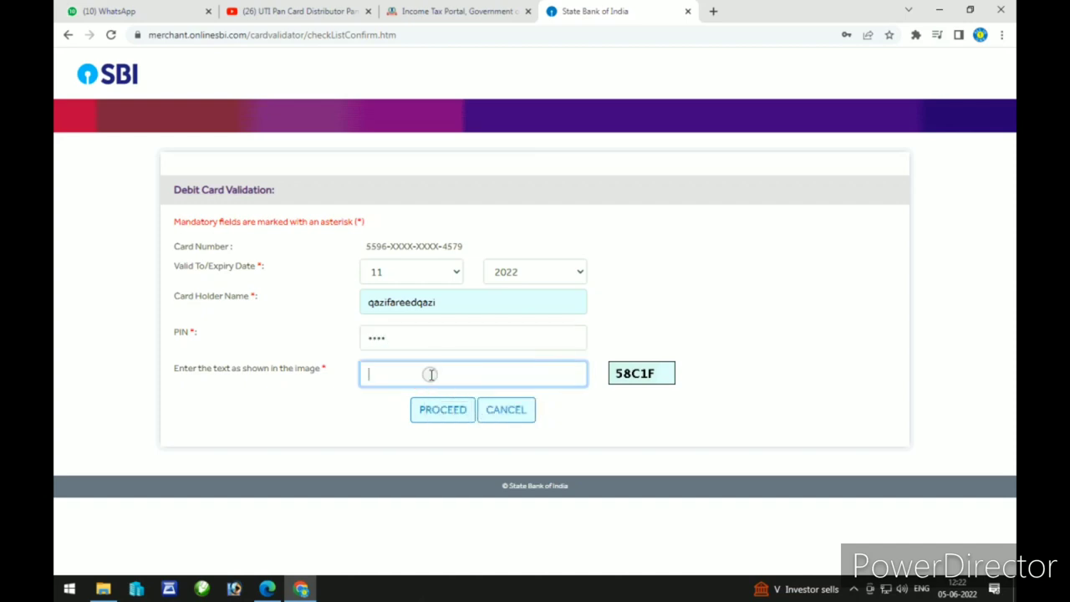
text(58C1F)
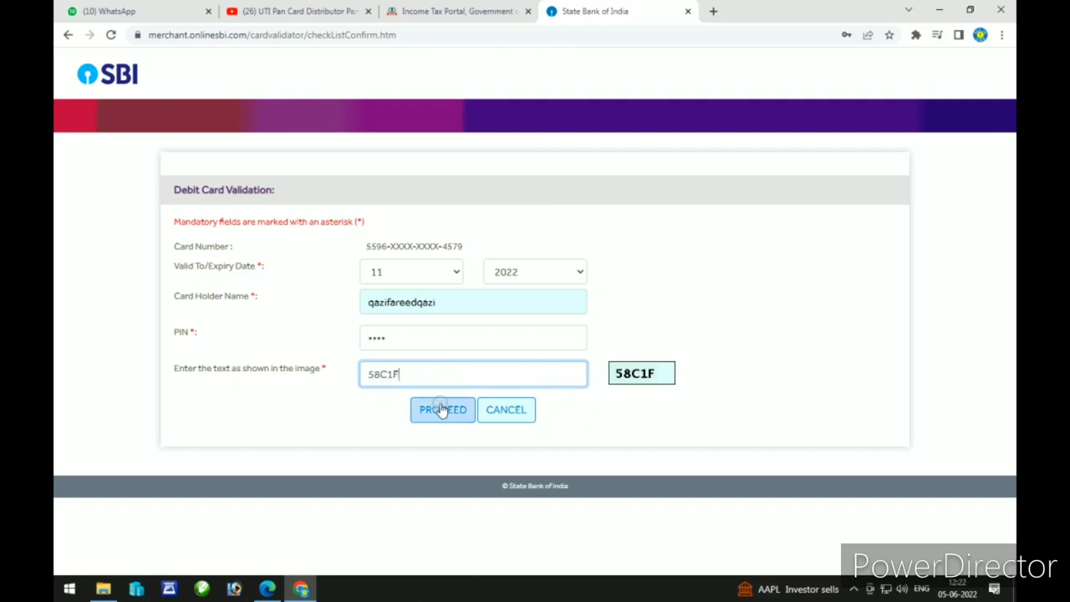
click(443, 413)
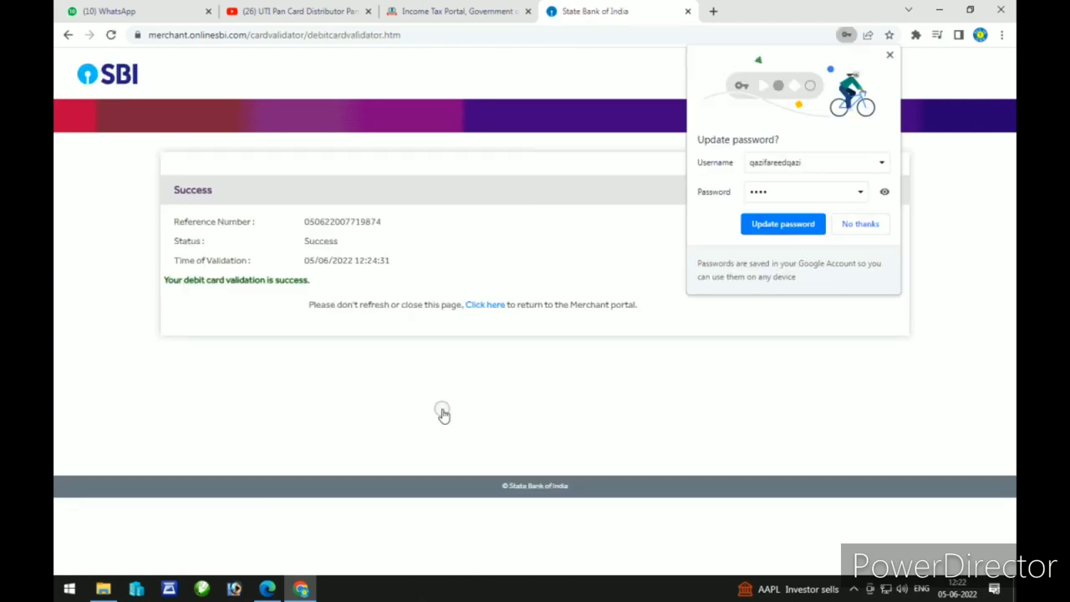
click(858, 223)
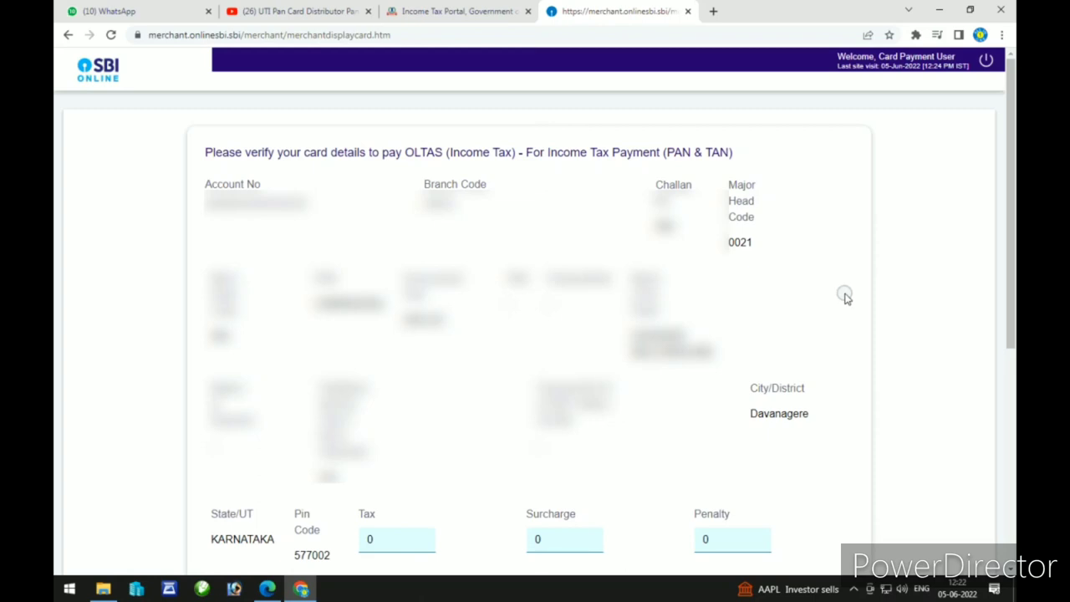
Step: Enter 500 as the Others amount and confirm the INR 500.00 payment
click(1013, 224)
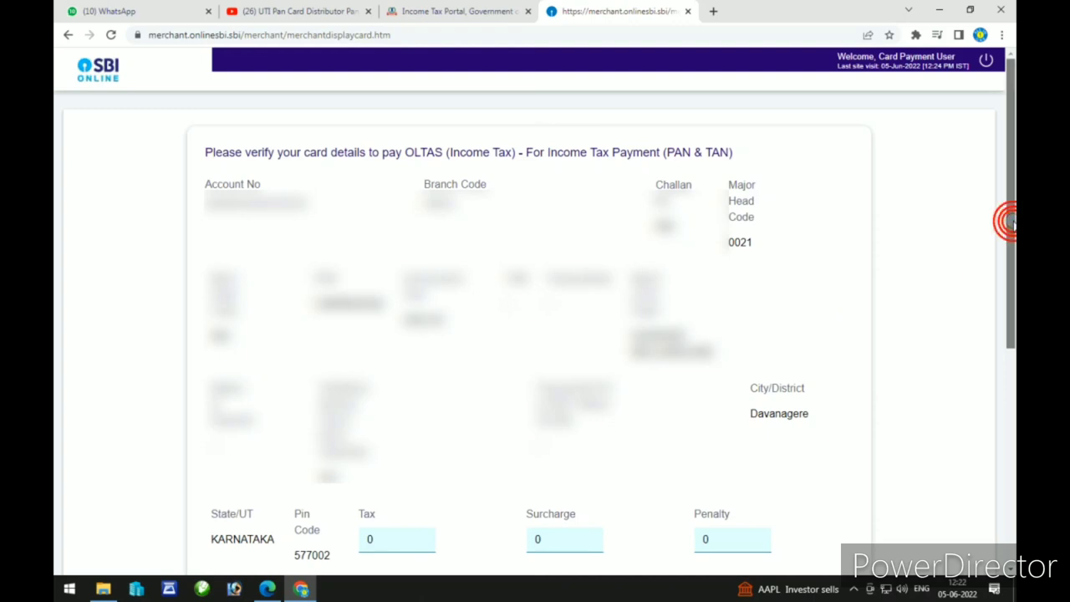
drag(1013, 224, 1005, 383)
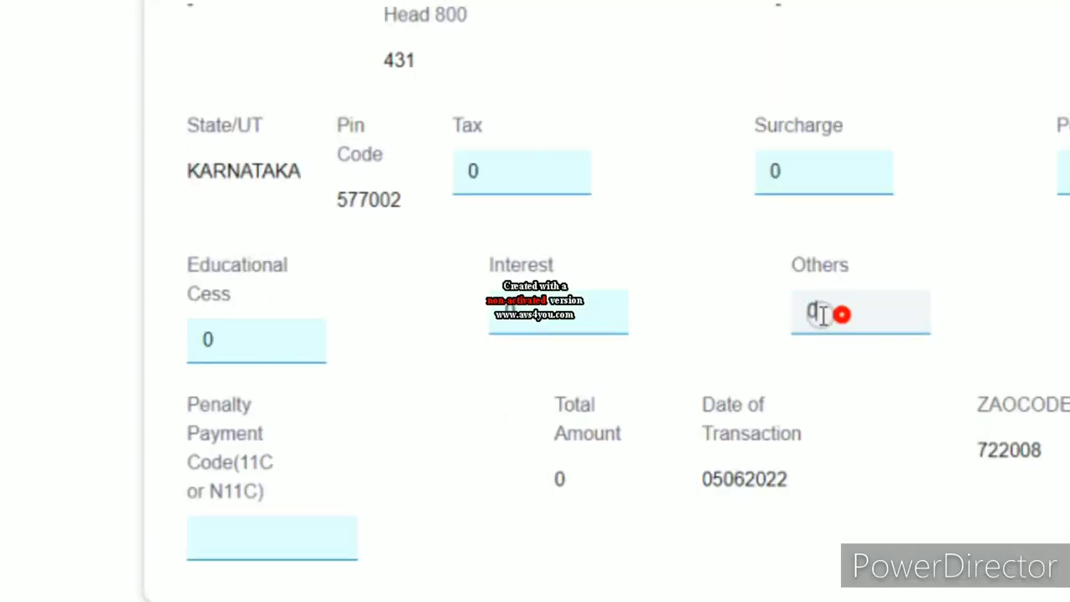
double_click(815, 311)
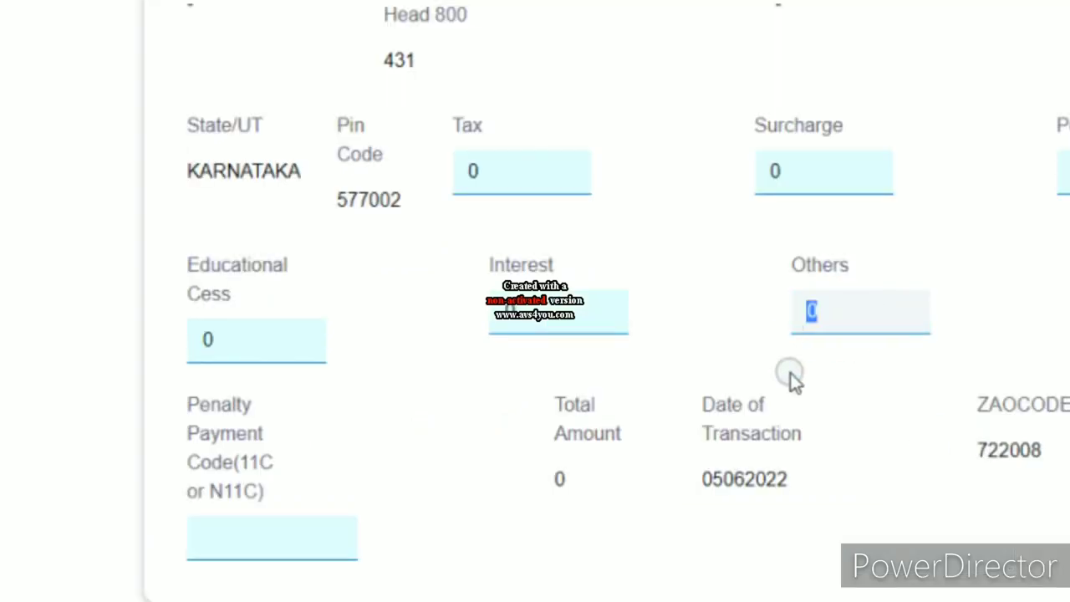
text(500)
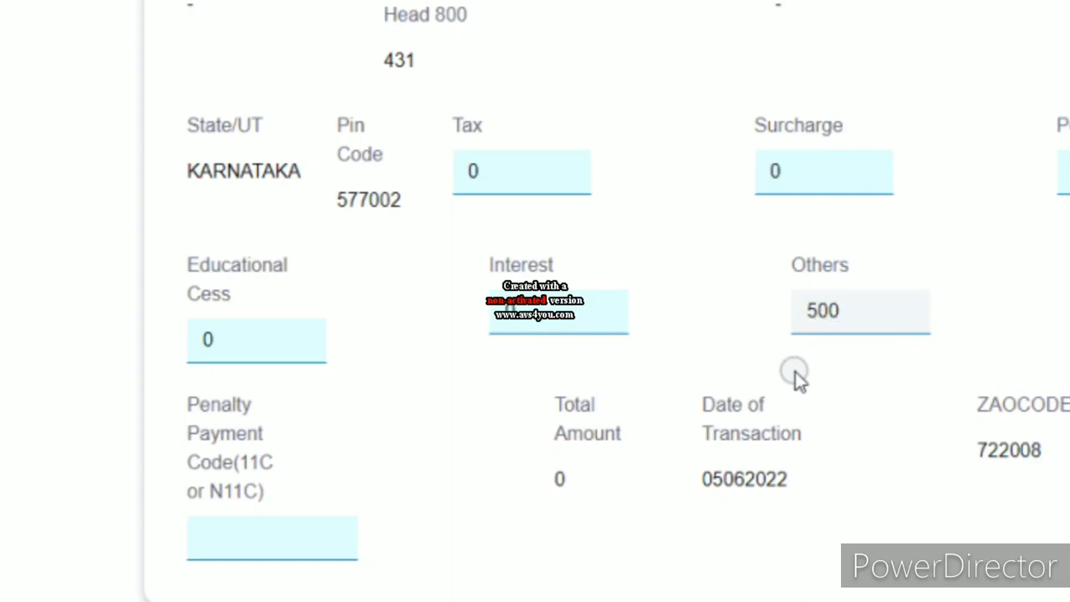
click(505, 517)
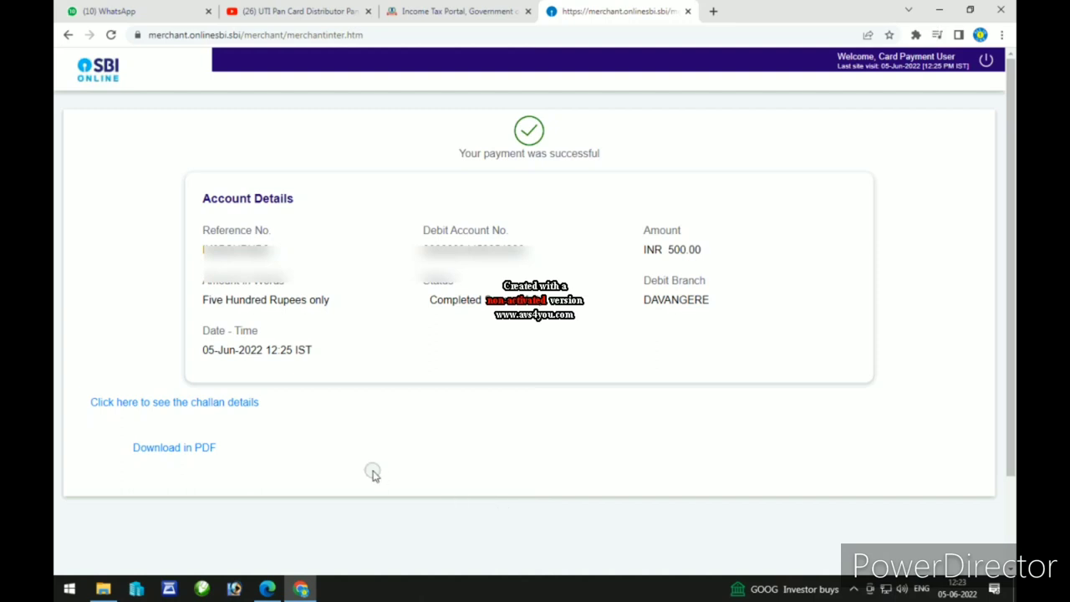
Step: Download the SBI Online payment receipt as a PDF, then view the challan details
click(198, 450)
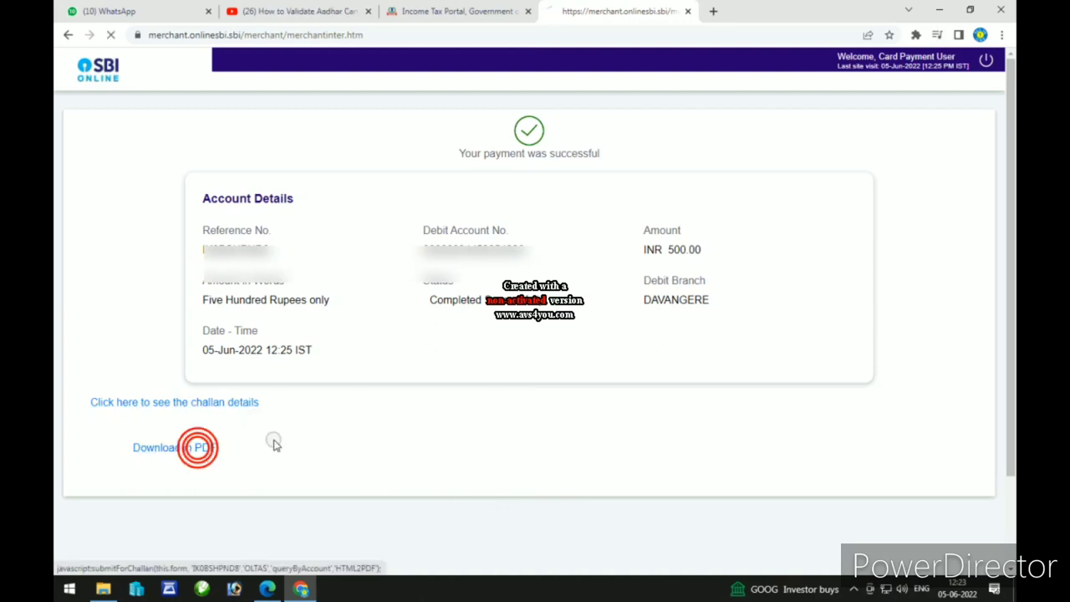
click(198, 404)
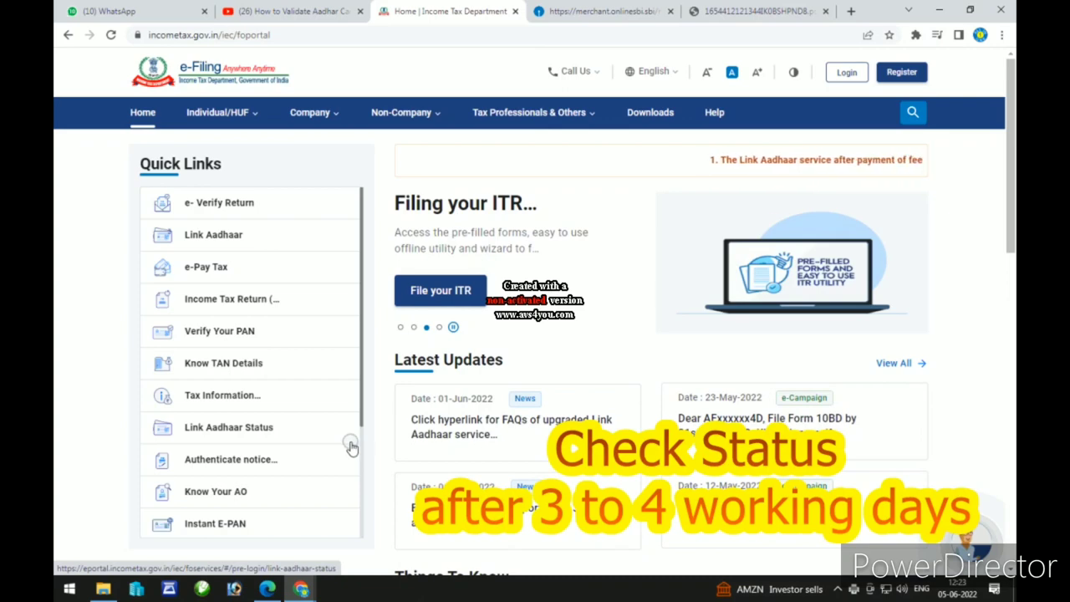
scroll(351, 445, down, 5)
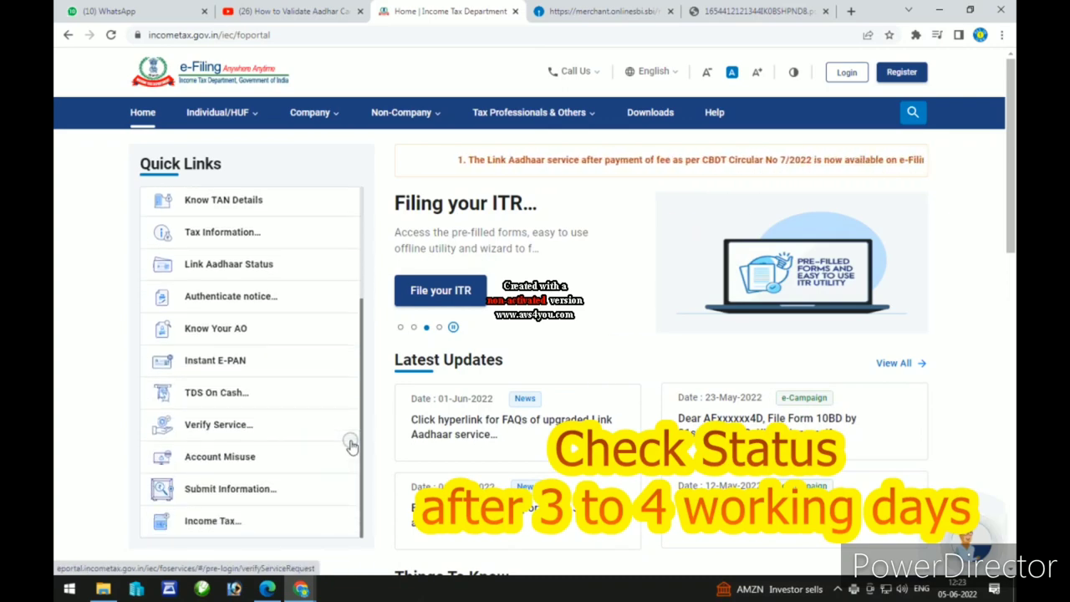
scroll(351, 446, up, 1)
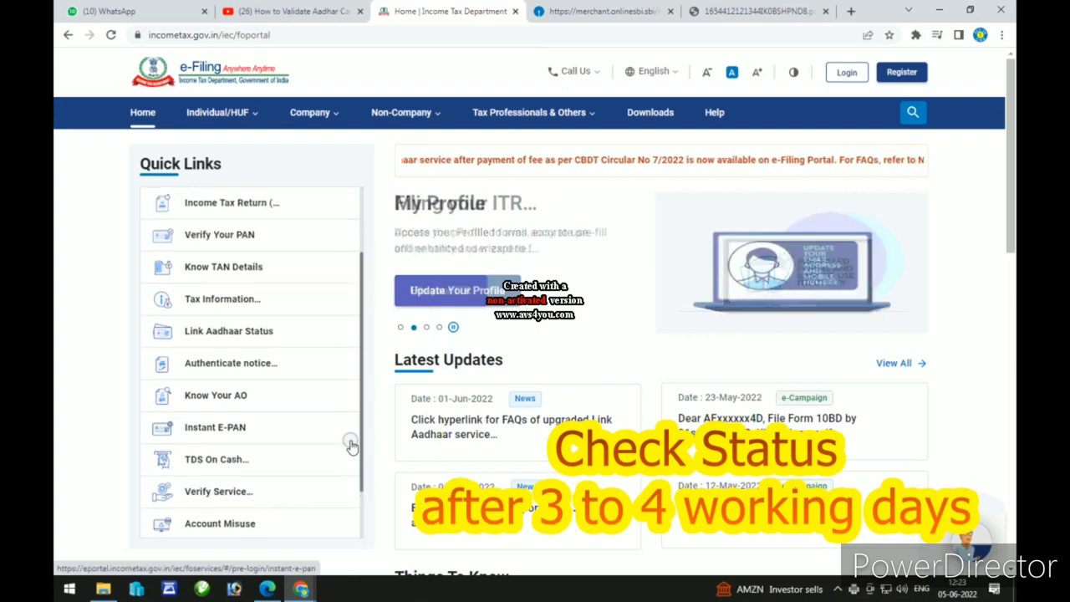
scroll(351, 446, up, 3)
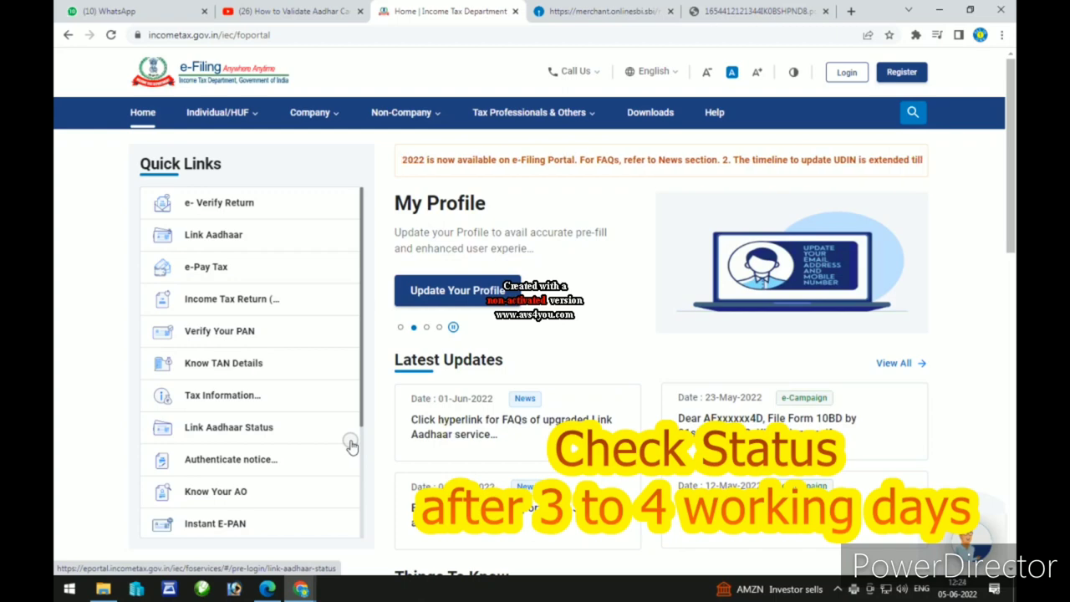
click(264, 430)
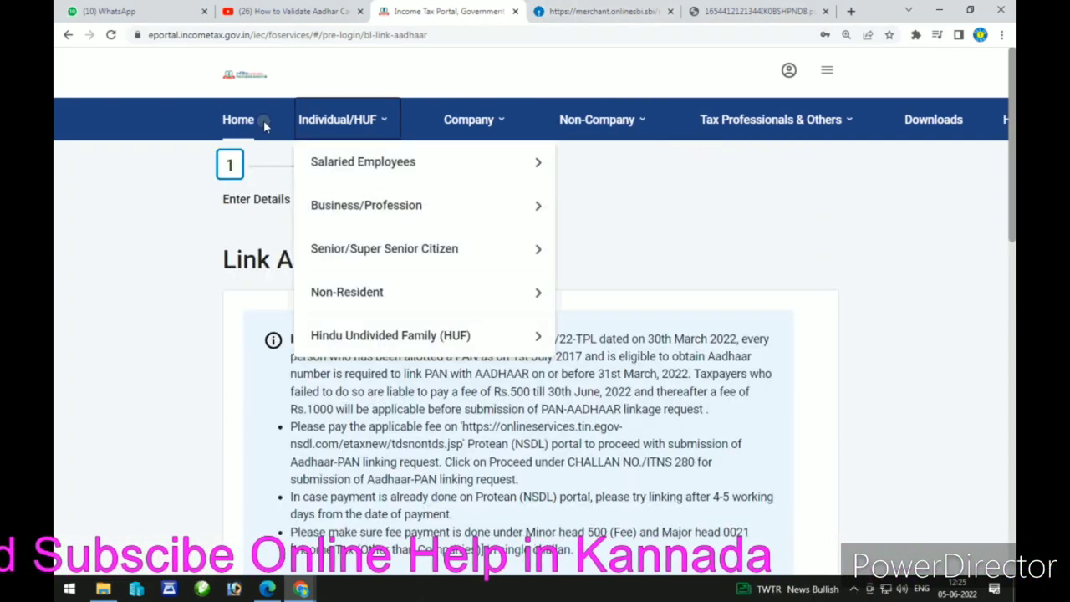
click(239, 121)
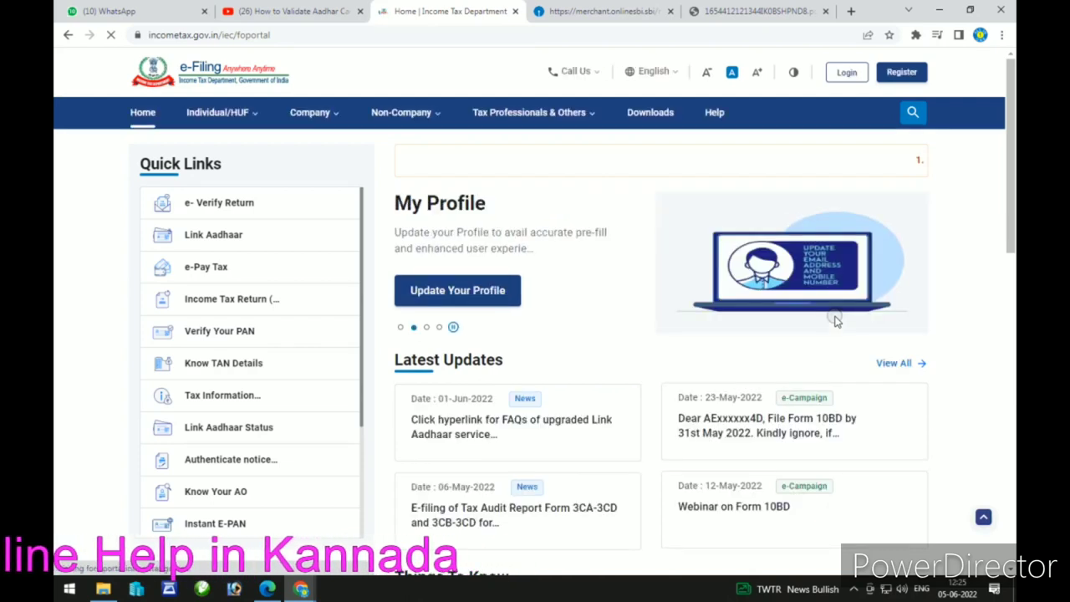